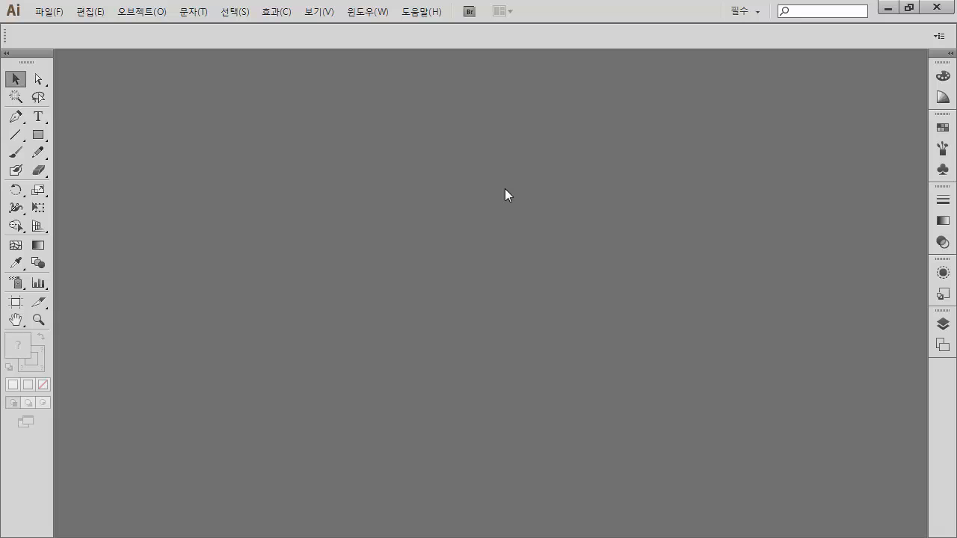
# Step: Create a new portrait A4 document with one artboard, using the Print profile in millimetres
pyautogui.hotkey('ctrl', 'n')
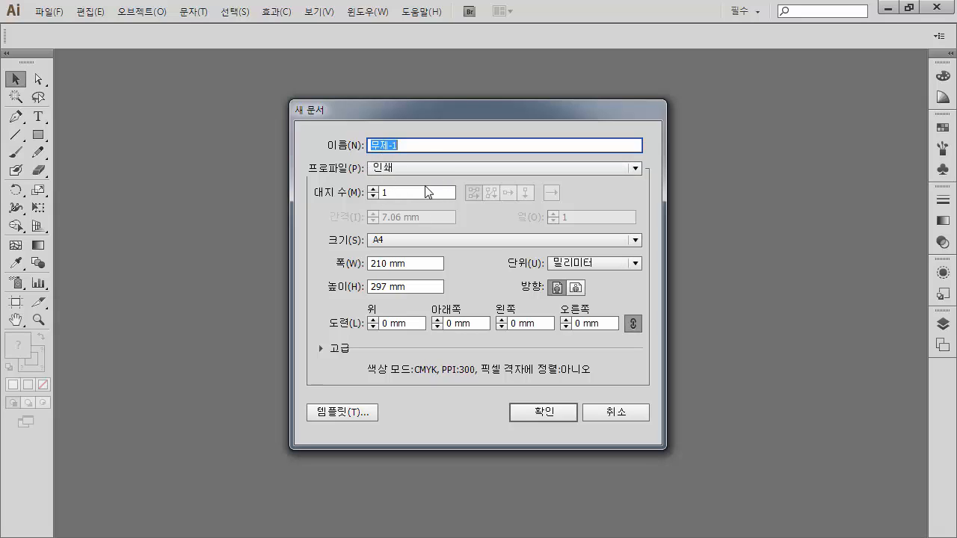
pyautogui.click(544, 413)
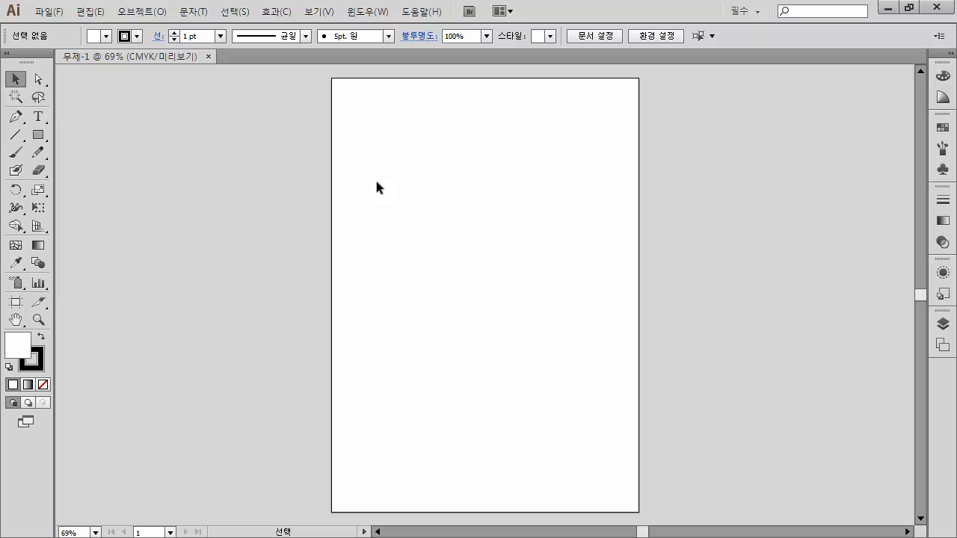
# Step: Activate the Pen tool and set the stroke weight to 5 pt
pyautogui.press('space')
pyautogui.hotkey('ctrl', 'space')
pyautogui.moveTo(333, 83); pyautogui.dragTo(623, 228)
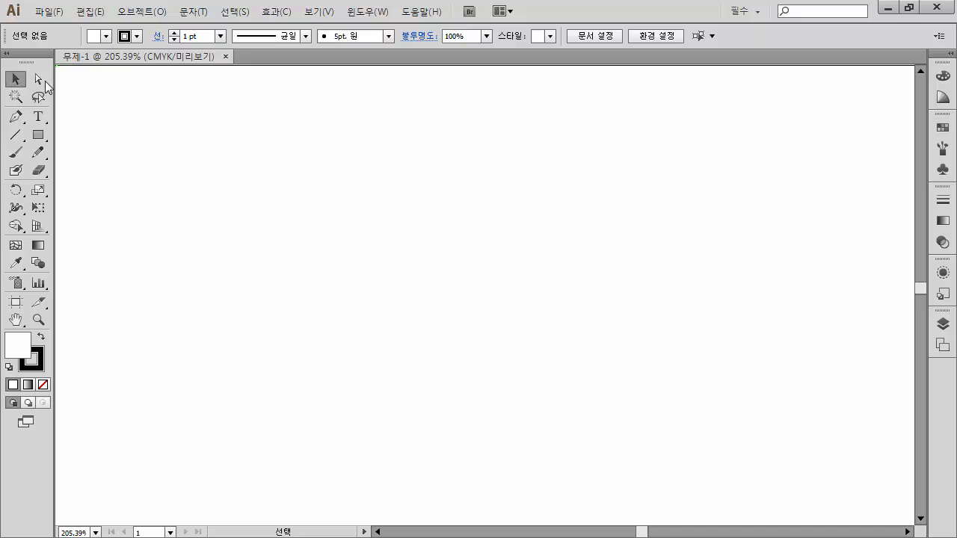
pyautogui.click(15, 118)
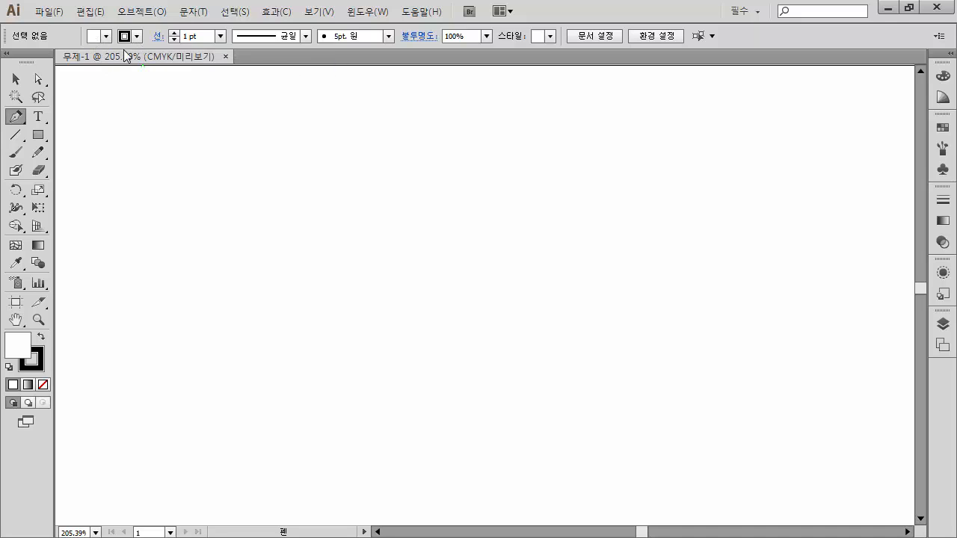
pyautogui.click(173, 33)
pyautogui.click(173, 33)
pyautogui.click(173, 33)
pyautogui.click(173, 33)
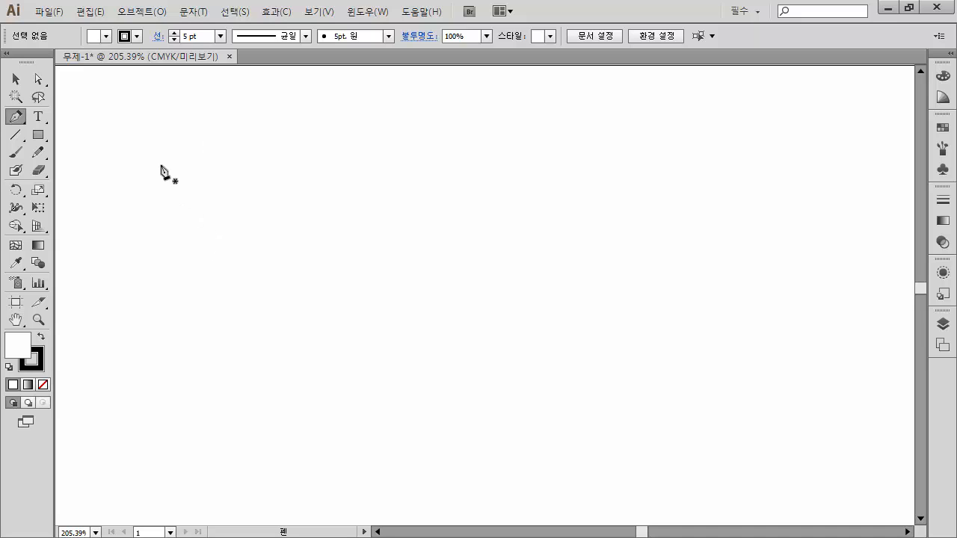
# Step: Draw an open right-angle path from a horizontal segment and a vertical segment about 32 mm long going down, and deselect it
pyautogui.click(146, 148)
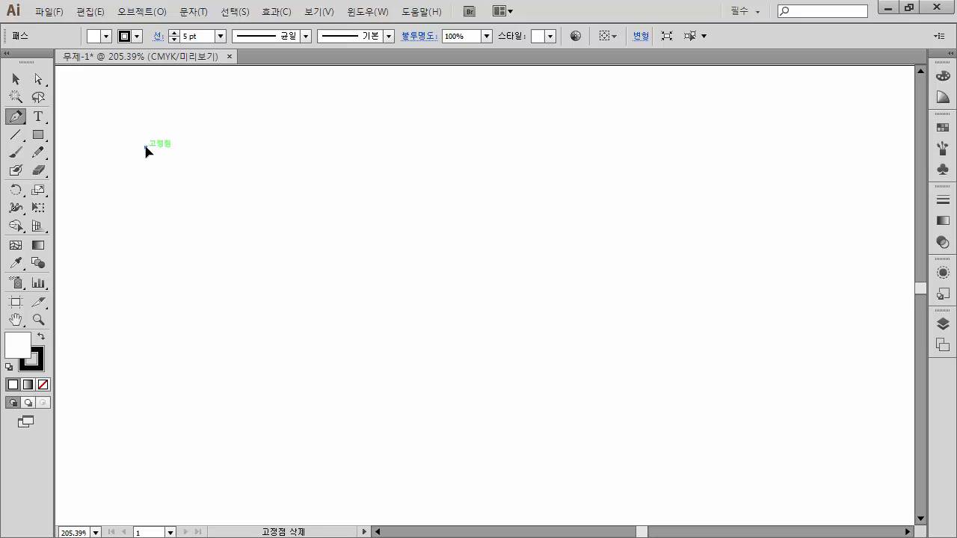
pyautogui.click(333, 147)
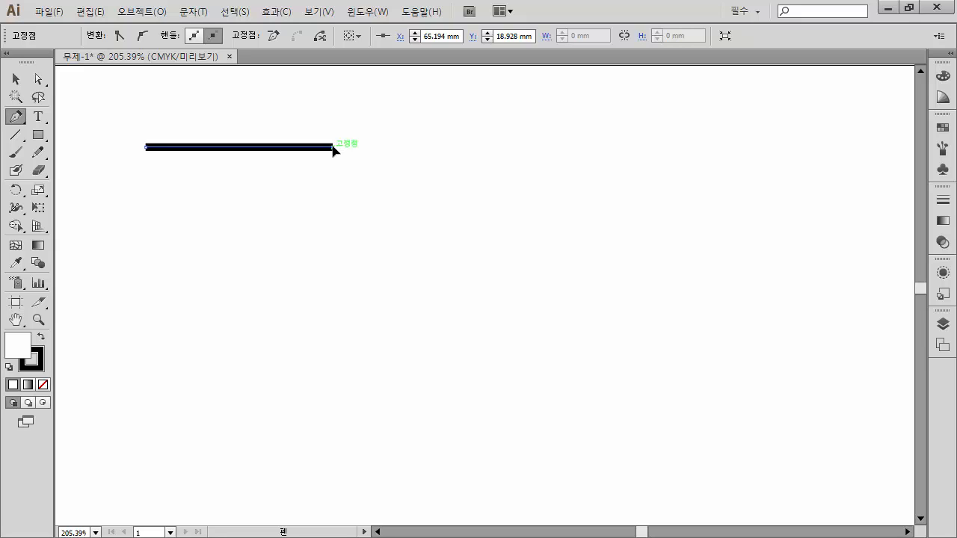
pyautogui.click(333, 285)
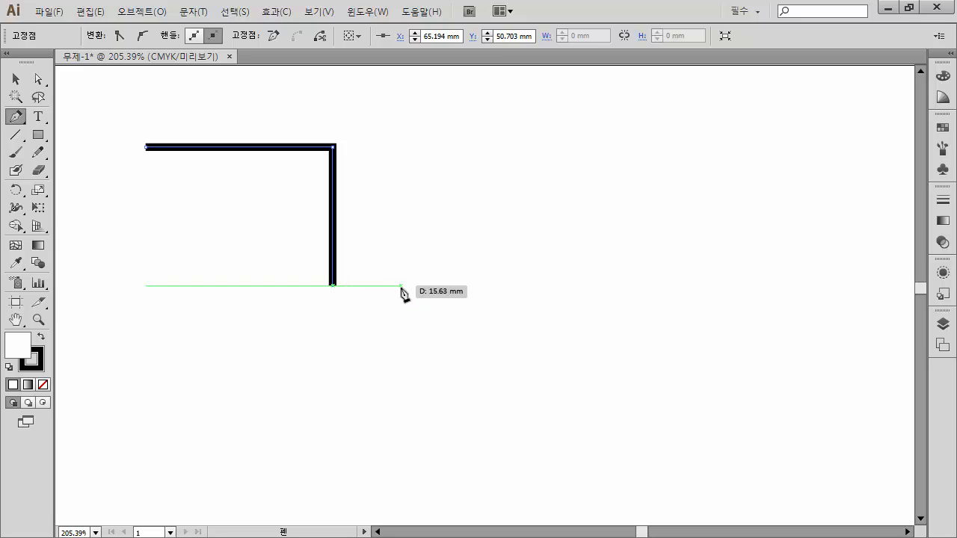
pyautogui.press('ctrl')
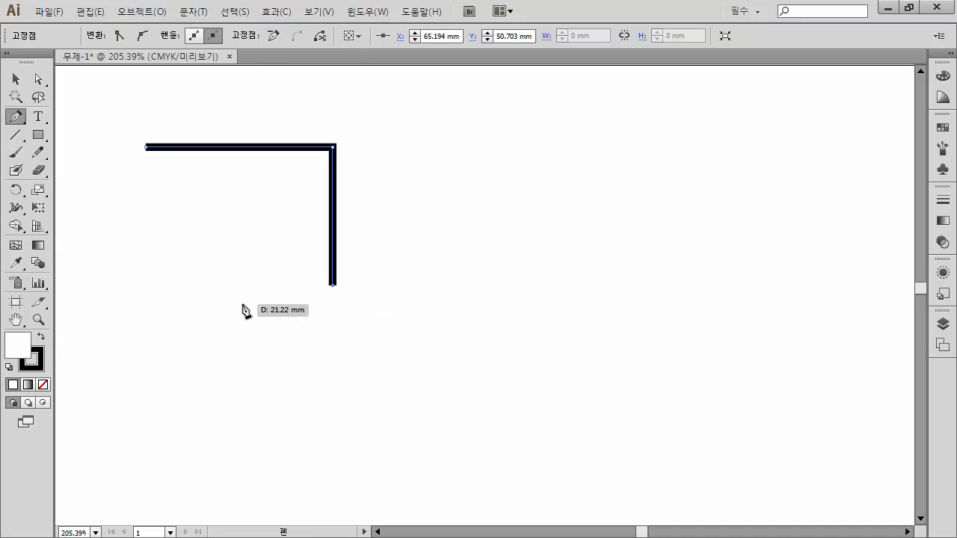
pyautogui.press('ctrl')
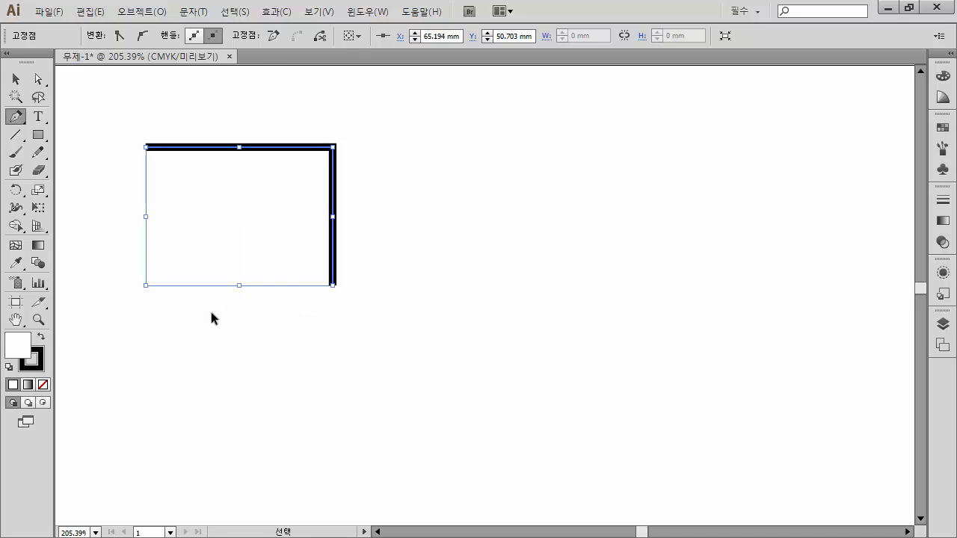
pyautogui.keyDown('ctrl'); pyautogui.click(211, 313); pyautogui.keyUp('ctrl')
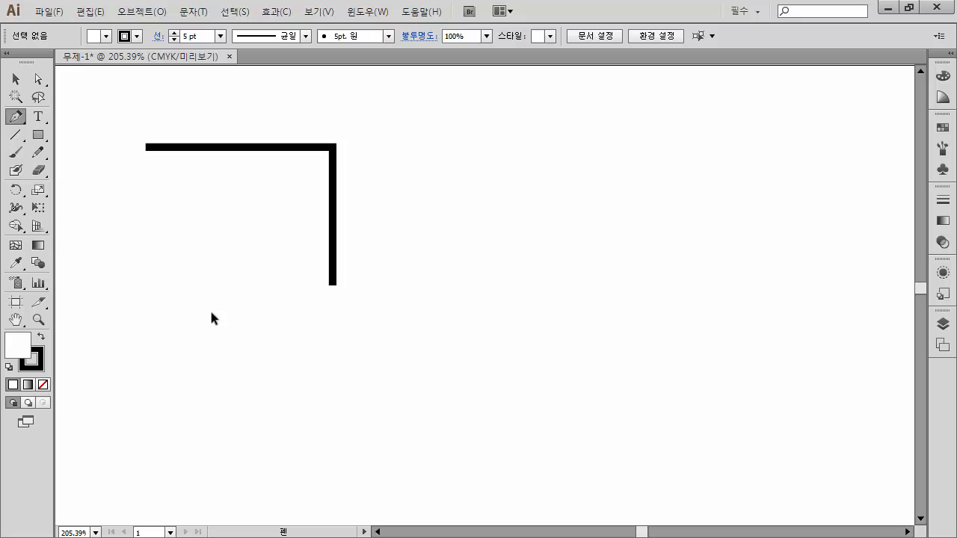
# Step: Select the right-angle path and change its stroke color to yellow
pyautogui.hotkey('ctrl', 'a')
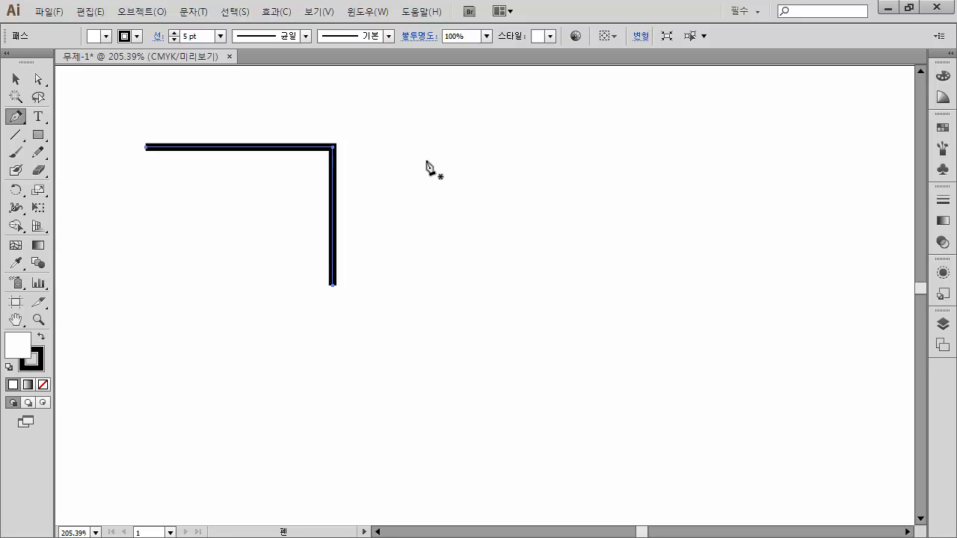
pyautogui.click(137, 37)
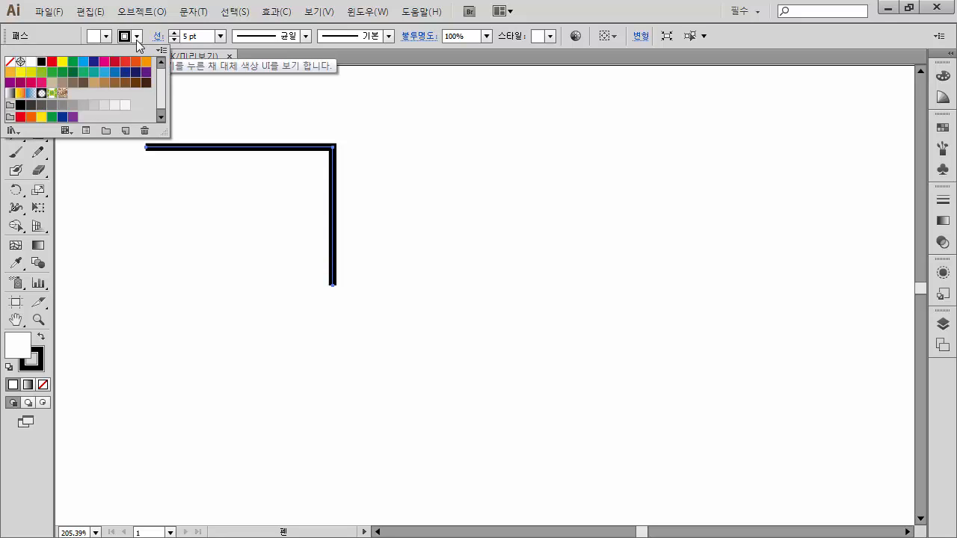
pyautogui.click(63, 62)
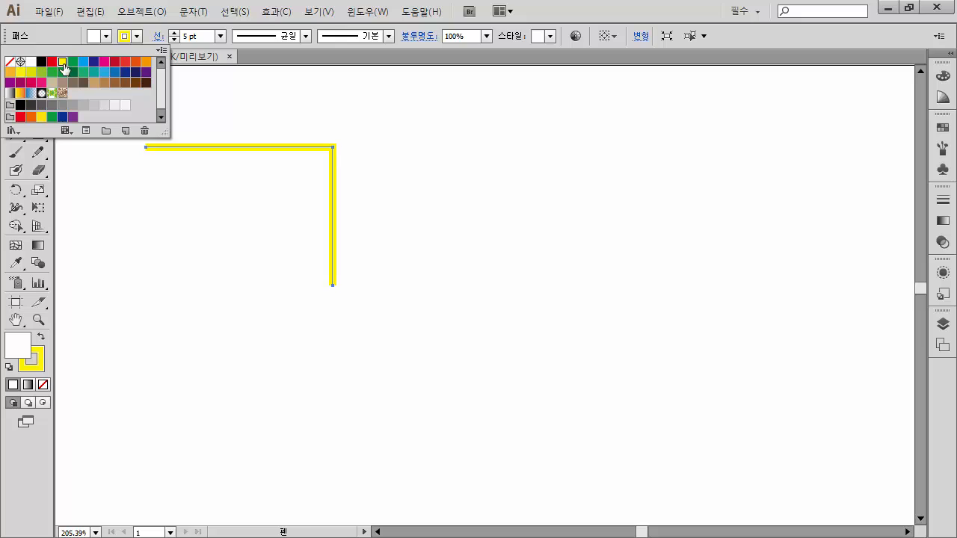
pyautogui.click(592, 12)
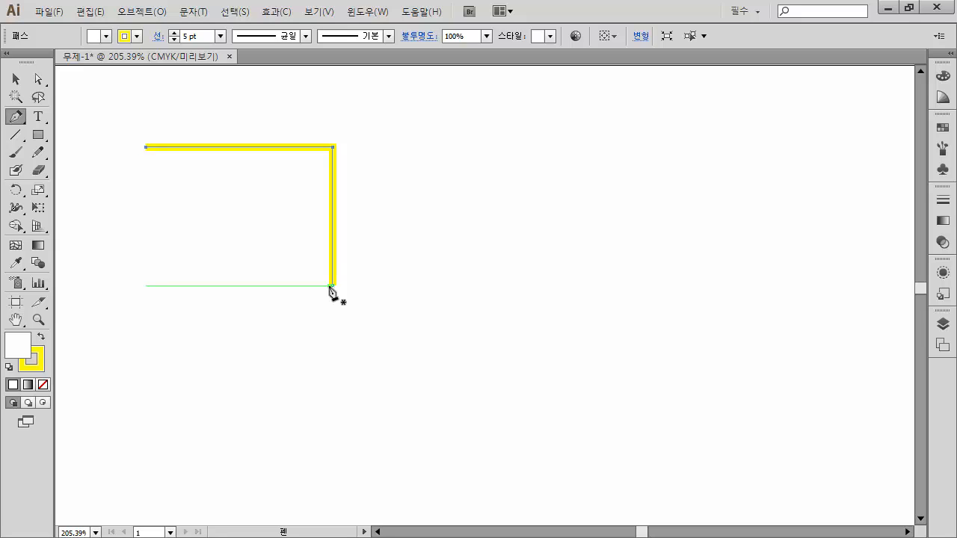
# Step: Draw a separate horizontal straight line to the right of the right-angle path, level with its upper segment, and end the path
pyautogui.click(383, 147)
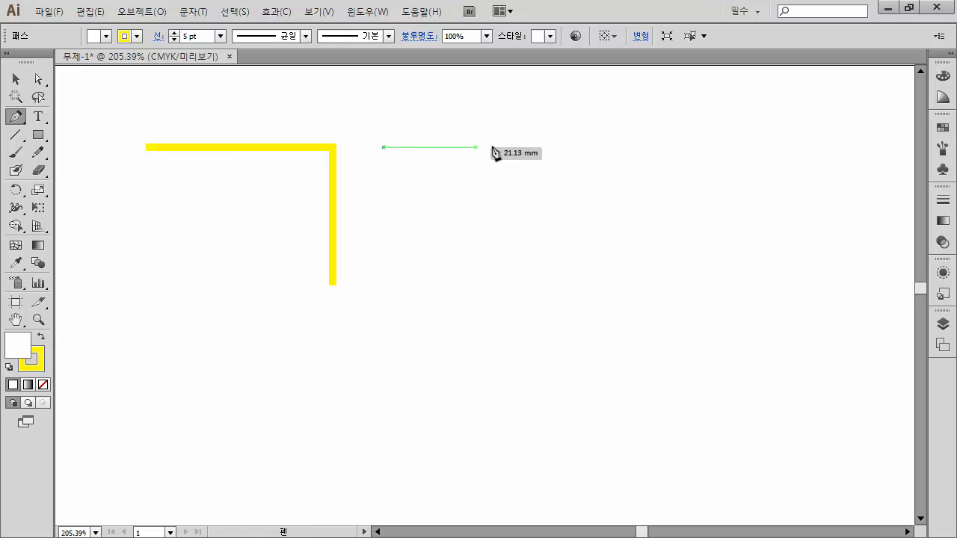
pyautogui.click(531, 148)
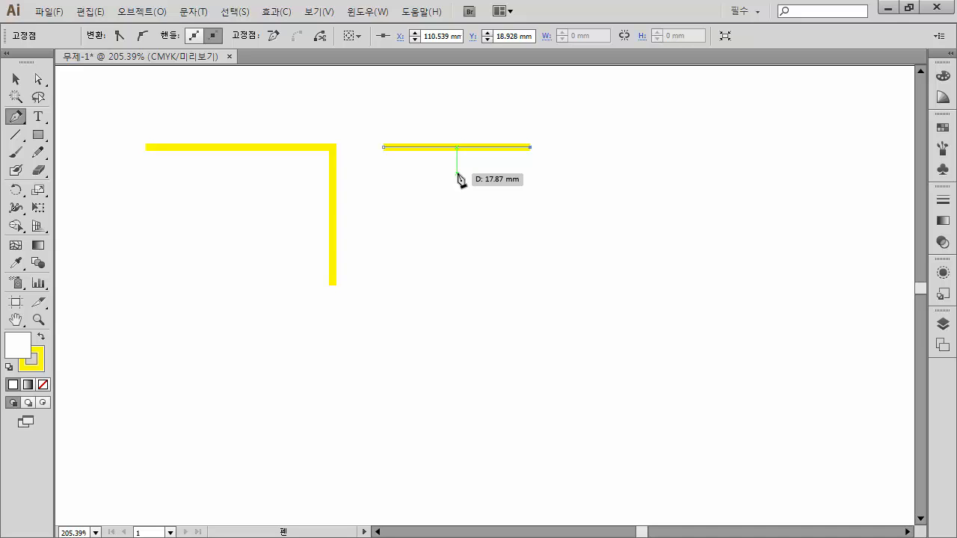
pyautogui.keyDown('ctrl'); pyautogui.click(408, 273); pyautogui.keyUp('ctrl')
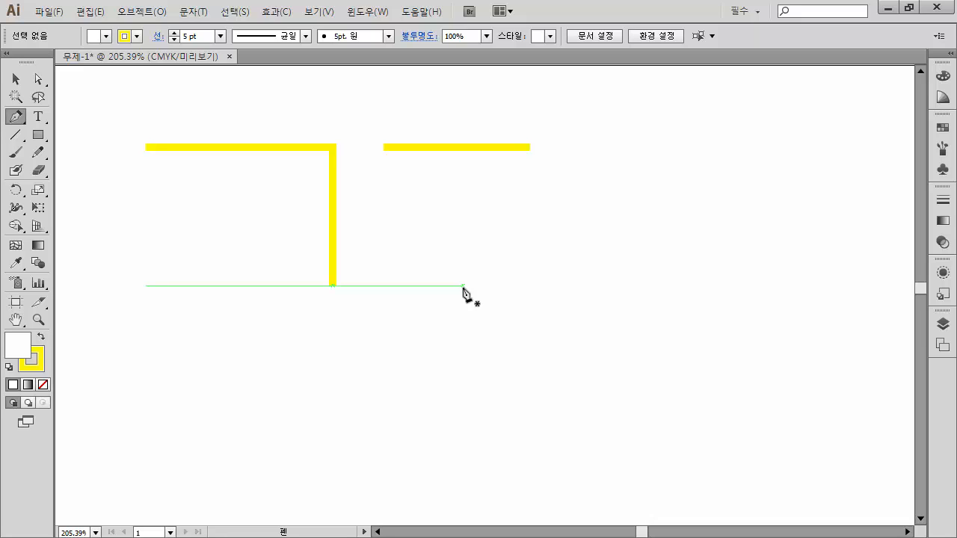
# Step: Draw an S-shaped wave below the straight line, with an upward arch flowing smoothly into a downward arch about 40 mm wide, and deselect it
pyautogui.click(421, 282)
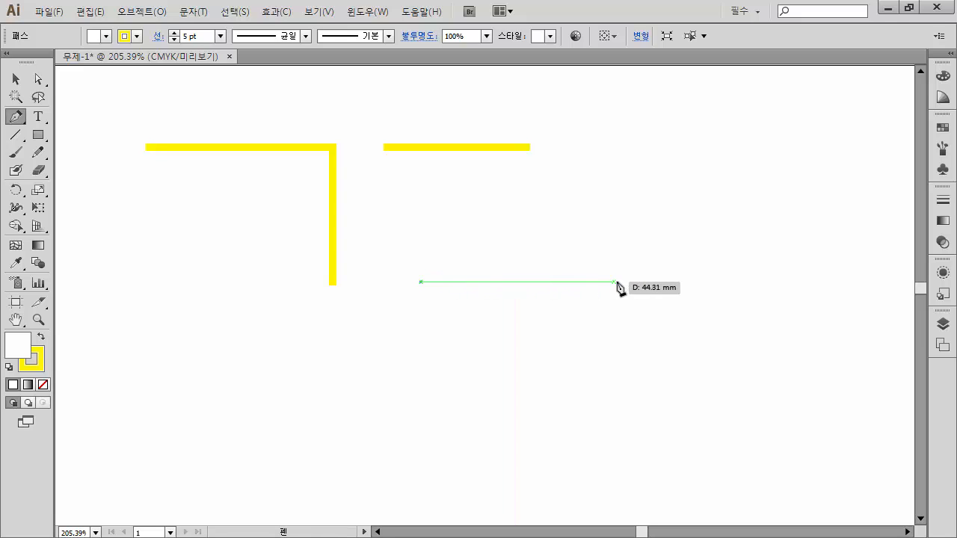
pyautogui.click(576, 282)
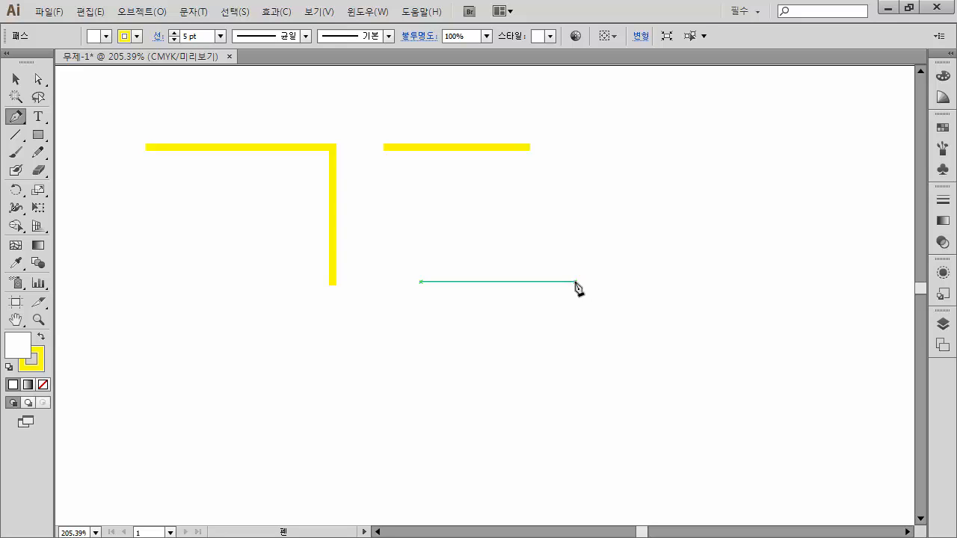
pyautogui.moveTo(576, 282); pyautogui.dragTo(657, 372)
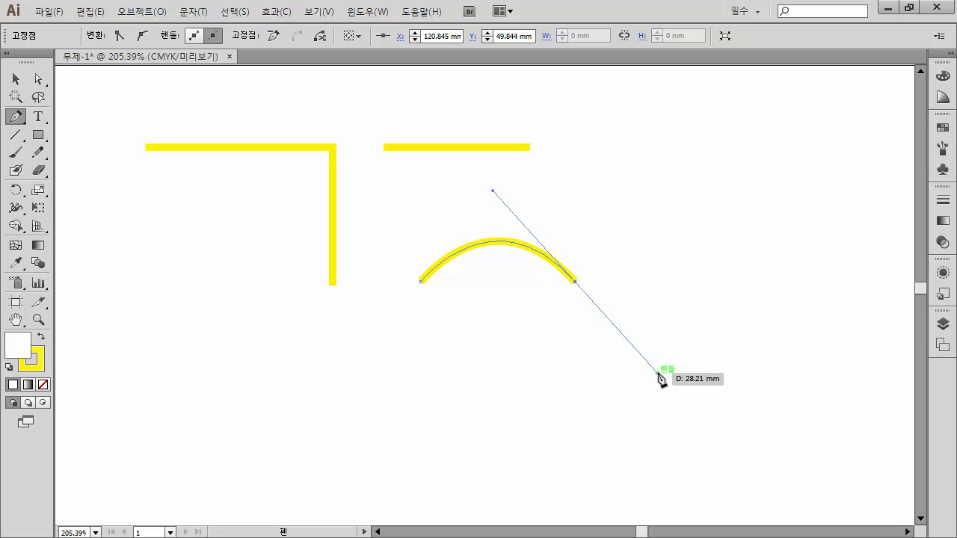
pyautogui.moveTo(659, 375); pyautogui.dragTo(657, 373)
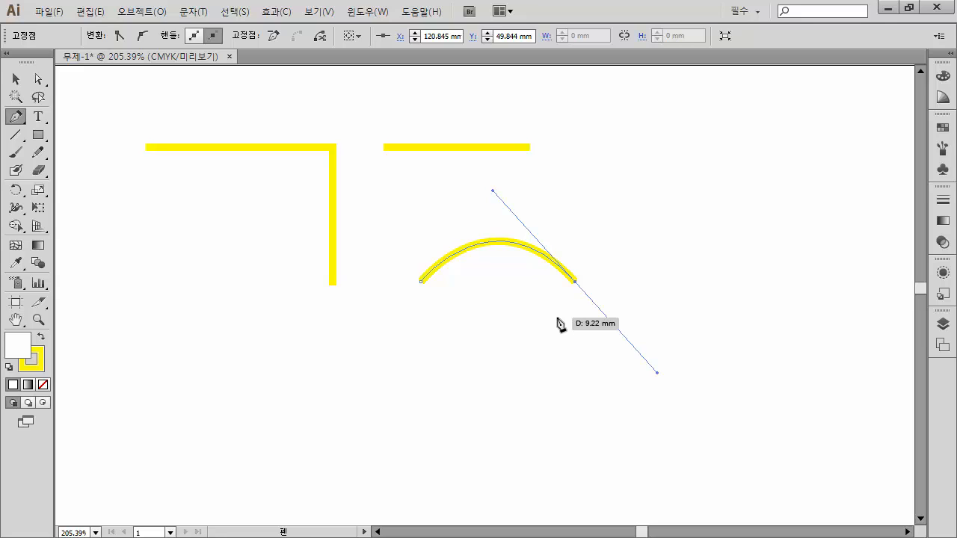
pyautogui.press('alt')
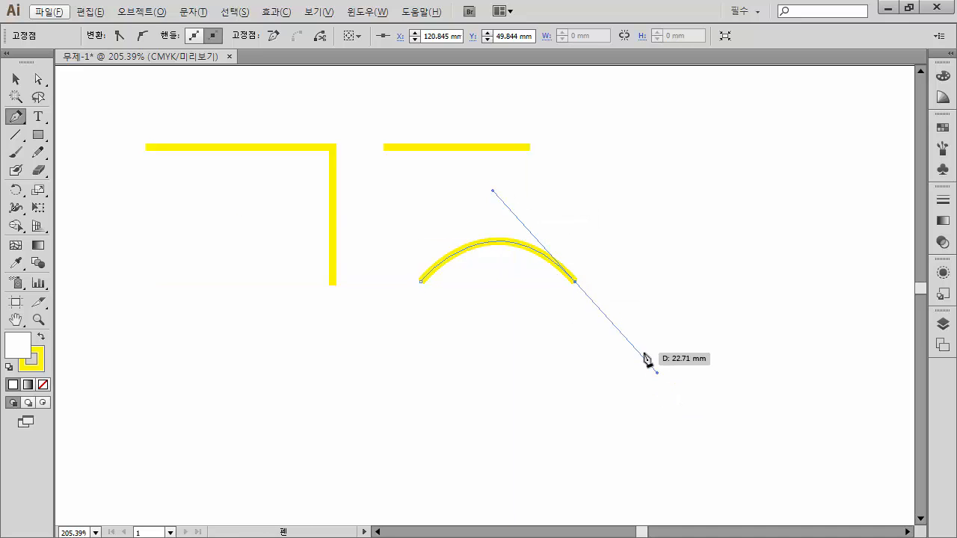
pyautogui.click(747, 281)
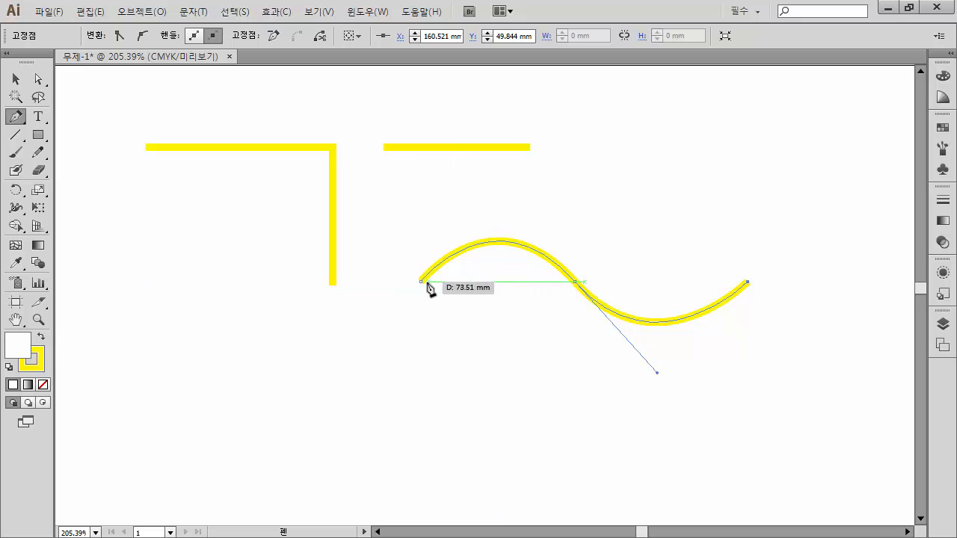
pyautogui.click(748, 281)
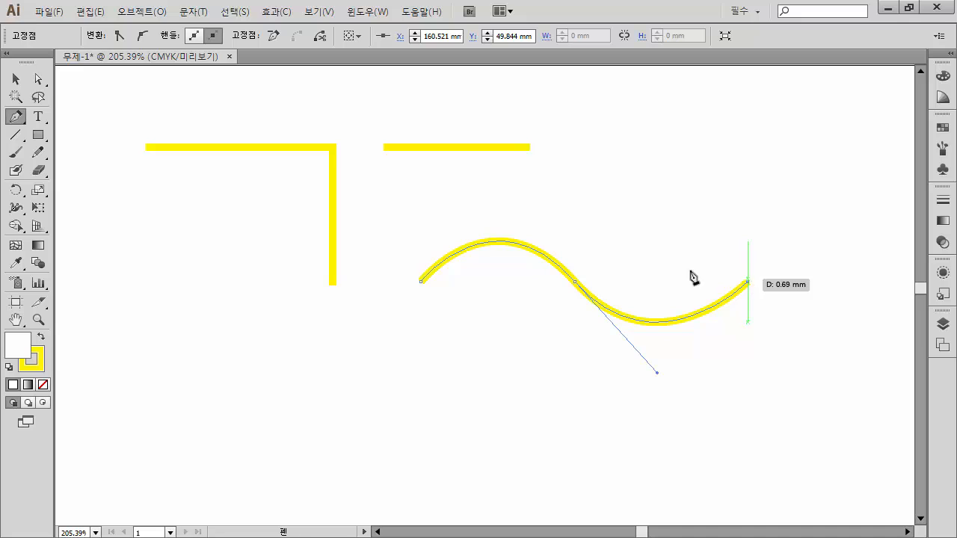
pyautogui.keyDown('ctrl'); pyautogui.click(822, 256); pyautogui.keyUp('ctrl')
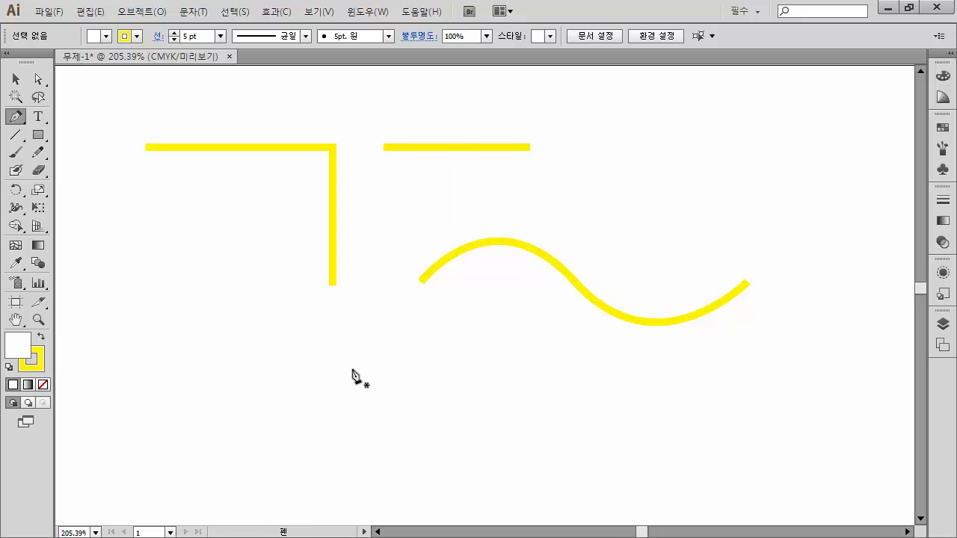
# Step: Draw an upward arch below the right-angle path, remove its outgoing handle, continue with a horizontal straight segment about 40 mm long, and end the path
pyautogui.scroll(-4, 306, 367)
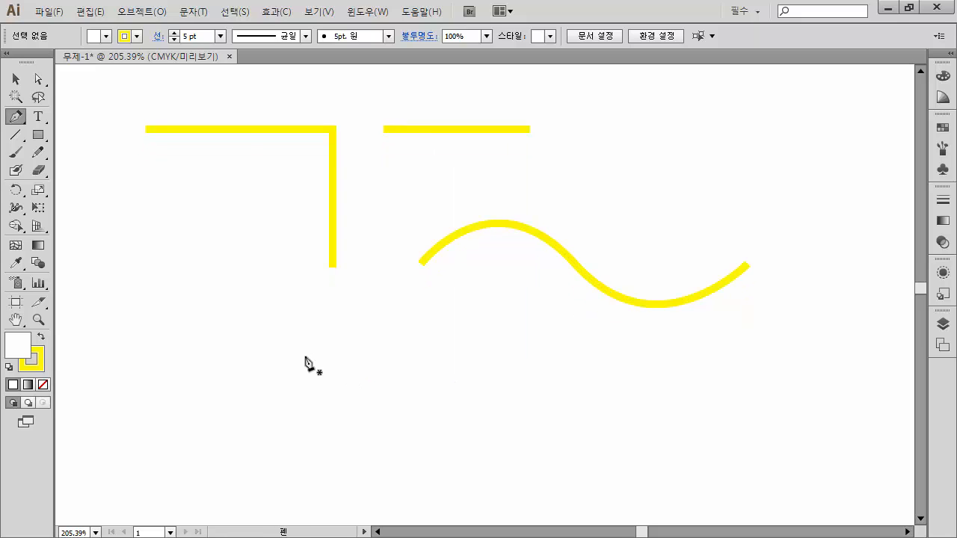
pyautogui.click(153, 353)
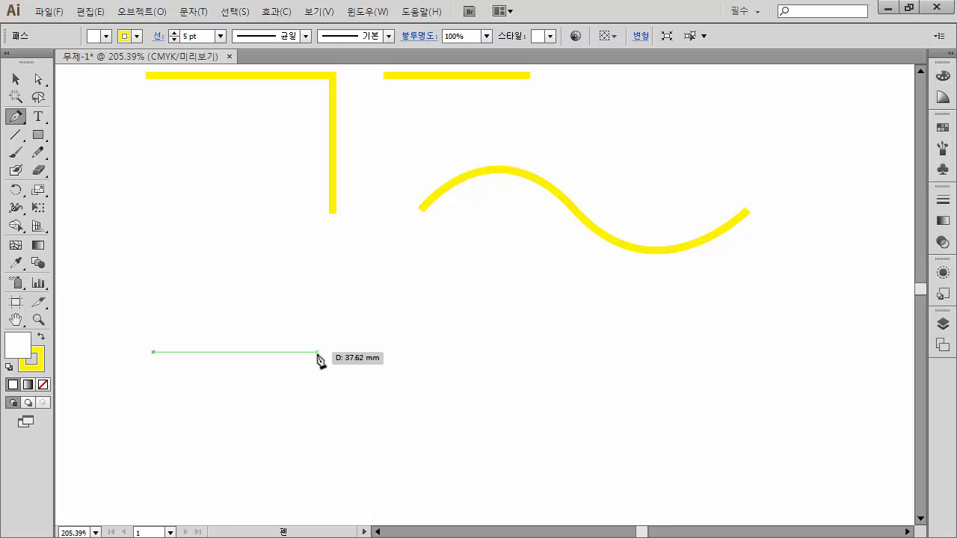
pyautogui.moveTo(317, 352); pyautogui.dragTo(397, 442)
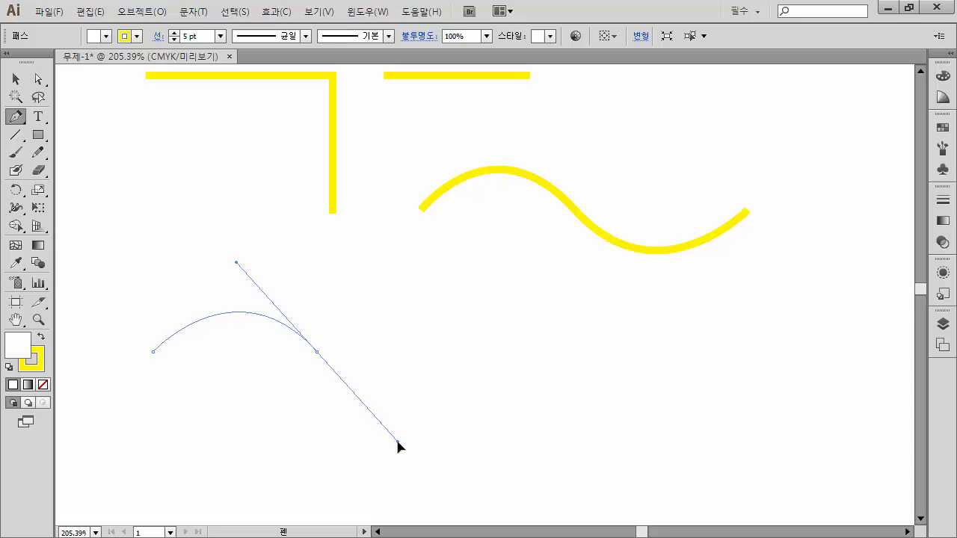
pyautogui.moveTo(397, 442); pyautogui.dragTo(397, 441)
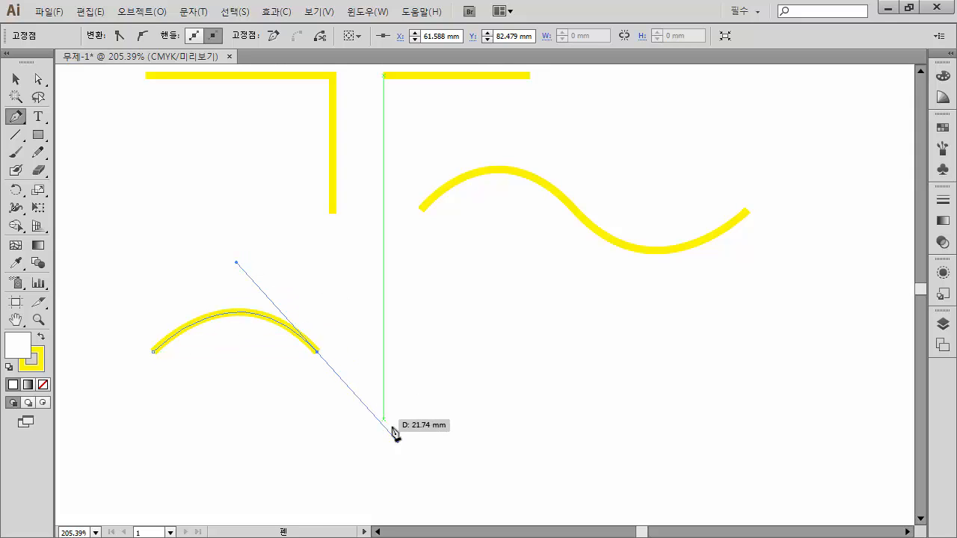
pyautogui.click(318, 352)
pyautogui.click(492, 352)
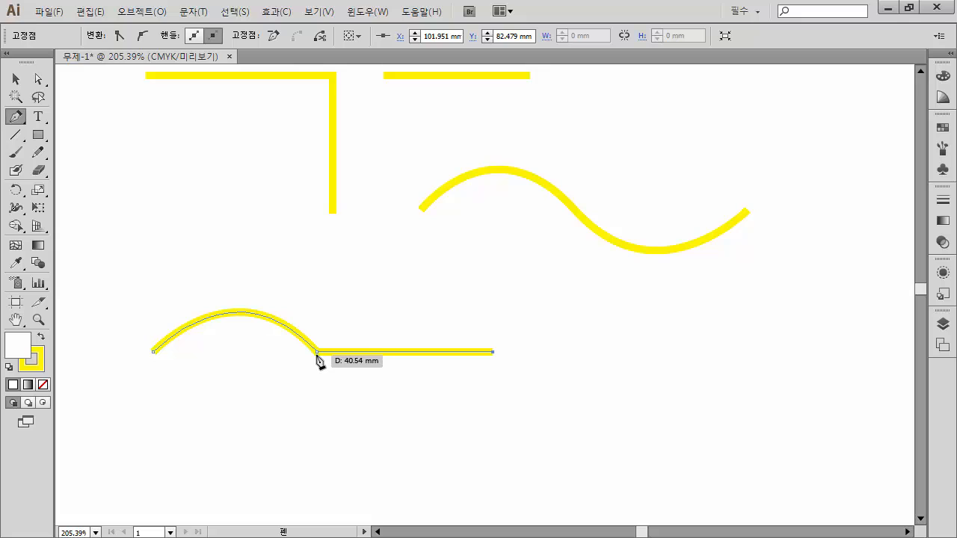
pyautogui.click(493, 352)
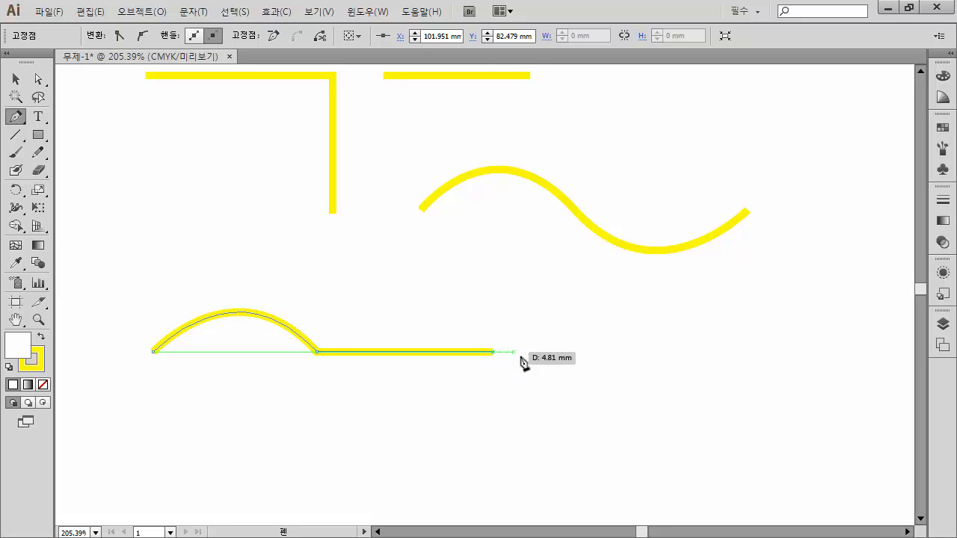
pyautogui.keyDown('ctrl'); pyautogui.click(575, 406); pyautogui.keyUp('ctrl')
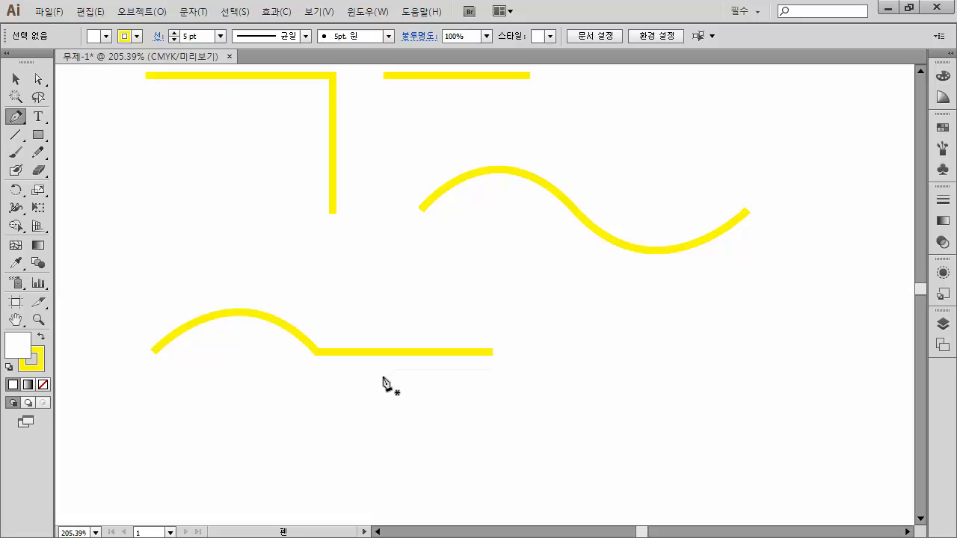
# Step: Draw an upward arch about 30 mm wide to the right of the curve-and-line path and remove its outgoing handle
pyautogui.click(531, 352)
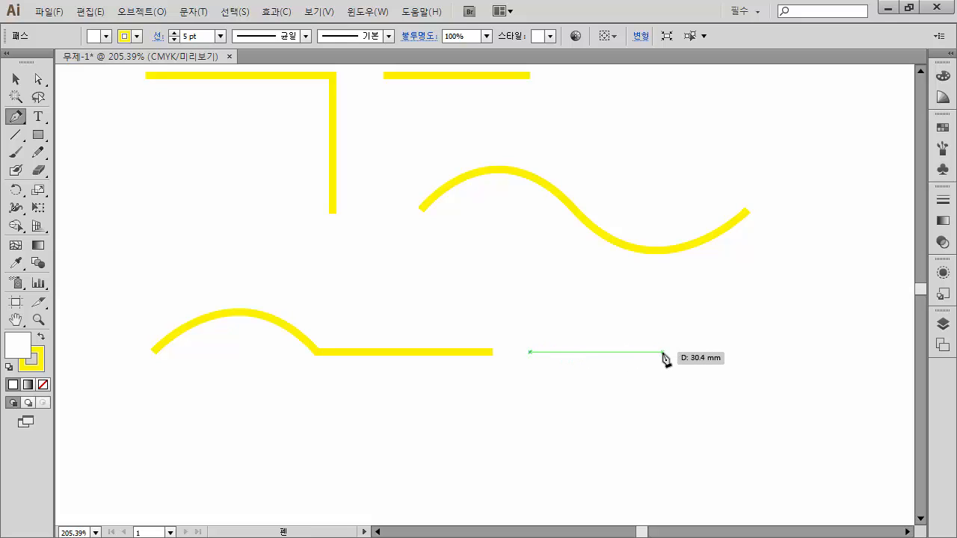
pyautogui.moveTo(663, 353); pyautogui.dragTo(736, 446)
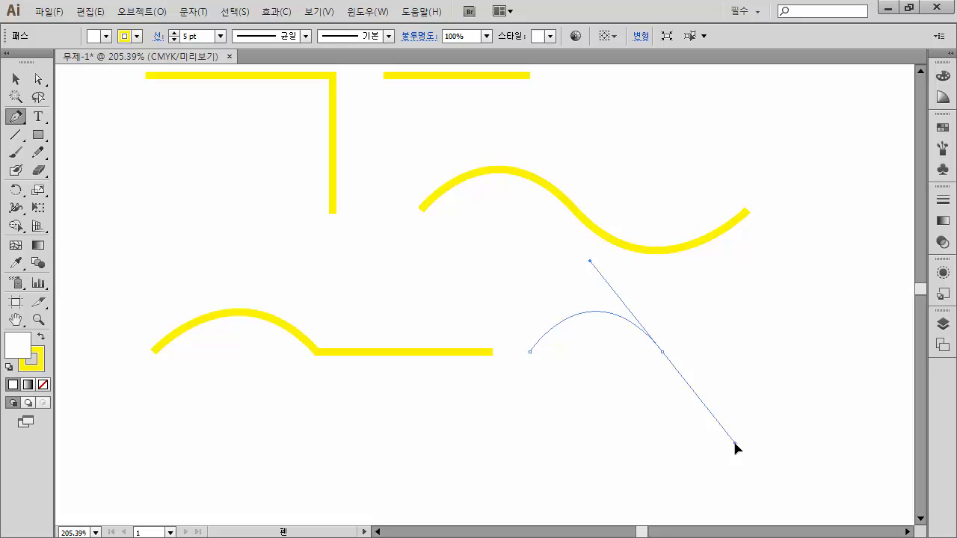
pyautogui.moveTo(734, 443); pyautogui.dragTo(736, 445)
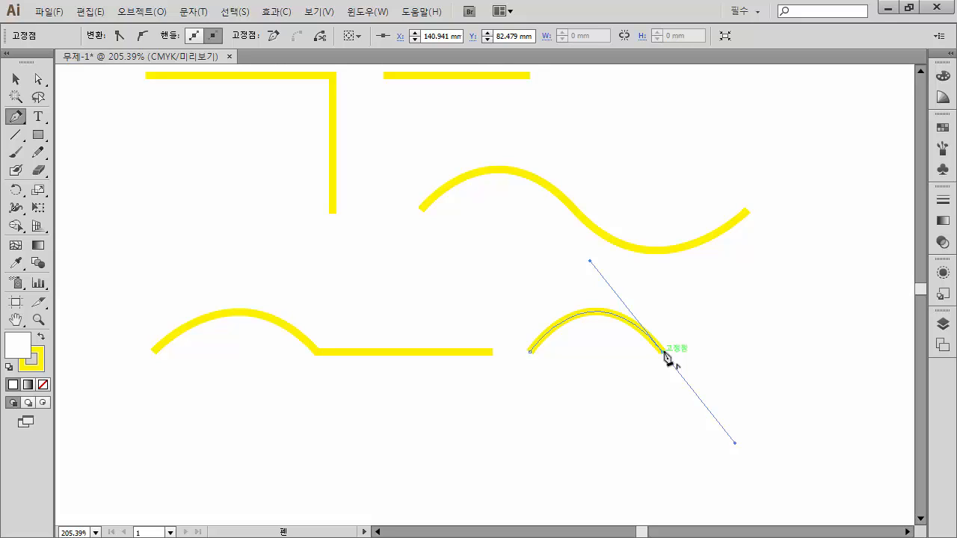
pyautogui.moveTo(665, 357); pyautogui.dragTo(735, 443)
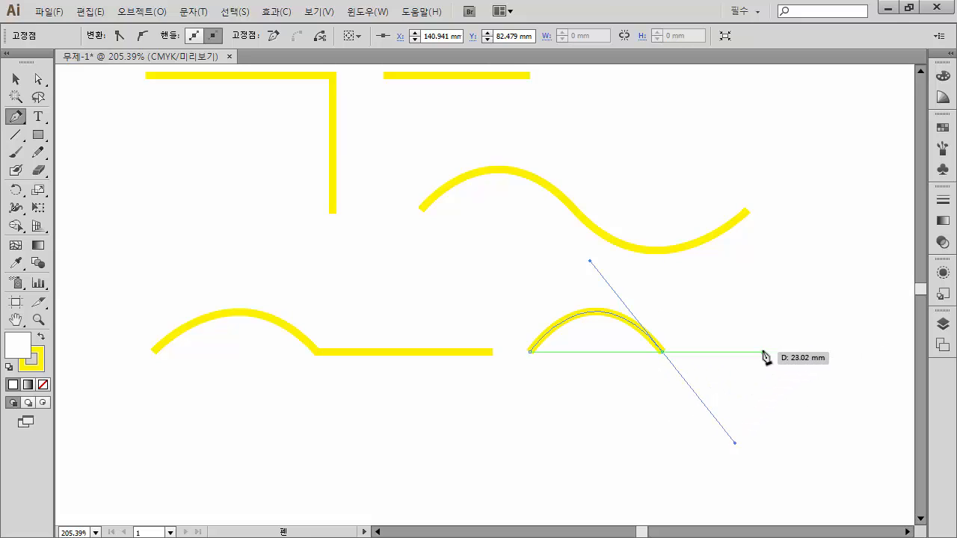
pyautogui.click(662, 351)
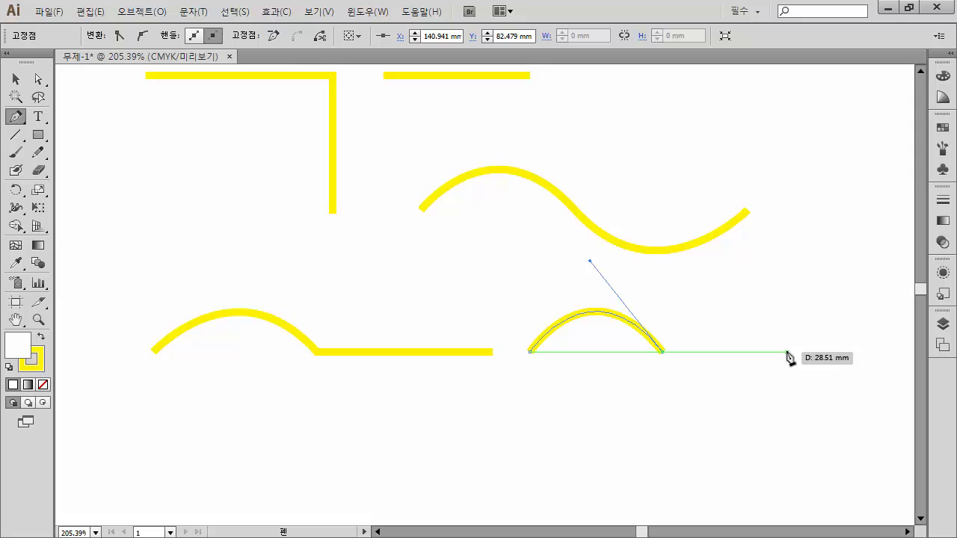
# Step: Continue with a second upward arch about 29 mm wide, remove its outgoing handle, add a horizontal segment about 20 mm long, and end the path
pyautogui.moveTo(787, 352)
pyautogui.mouseDown()
pyautogui.moveTo(846, 442)
pyautogui.moveTo(834, 441)
pyautogui.moveTo(834, 430)
pyautogui.moveTo(868, 441)
pyautogui.moveTo(865, 449)
pyautogui.mouseUp()
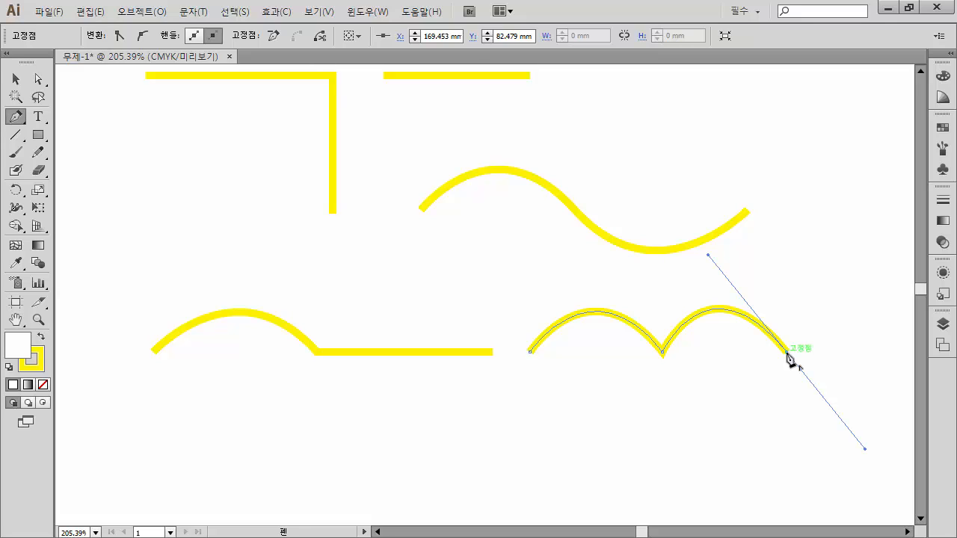
pyautogui.click(786, 351)
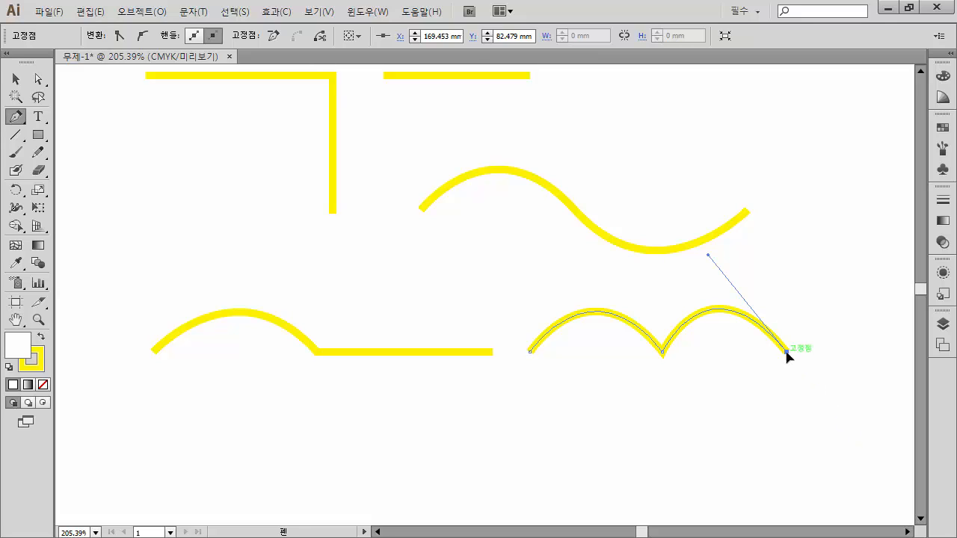
pyautogui.click(875, 352)
pyautogui.keyDown('ctrl'); pyautogui.click(802, 454); pyautogui.keyUp('ctrl')
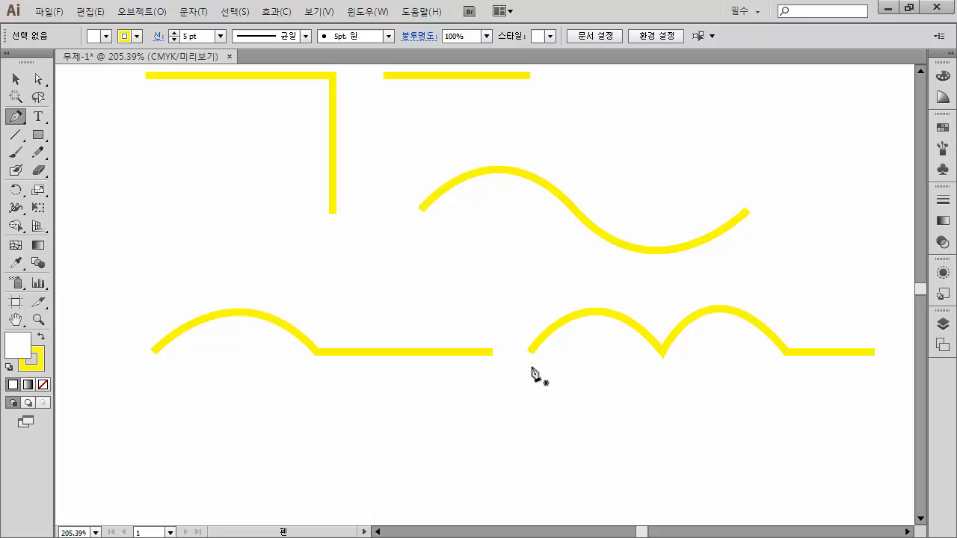
pyautogui.keyDown('ctrl'); pyautogui.click(553, 332); pyautogui.keyUp('ctrl')
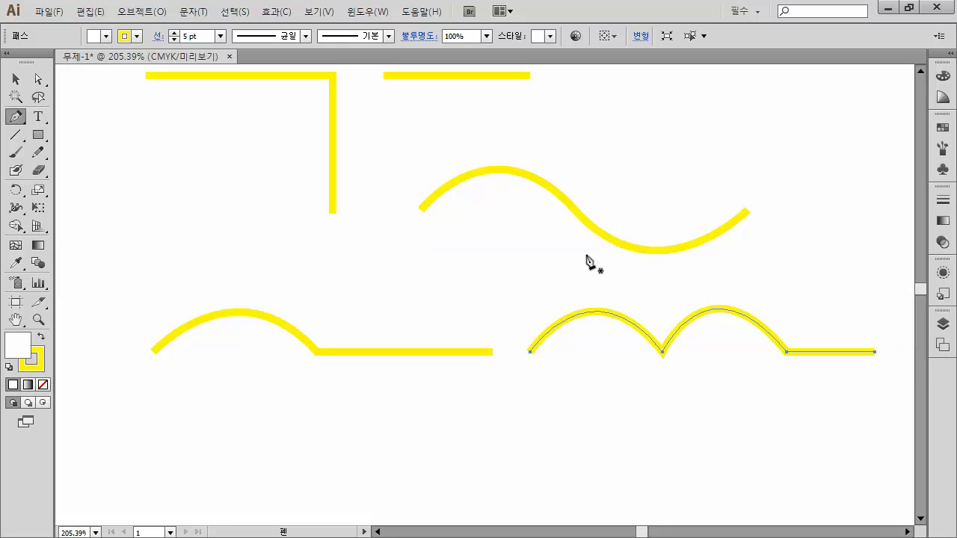
# Step: Draw a closed rectangle about 35 mm wide and 29 mm high in the empty area below the curve-and-line path
pyautogui.moveTo(434, 431); pyautogui.dragTo(419, 160)
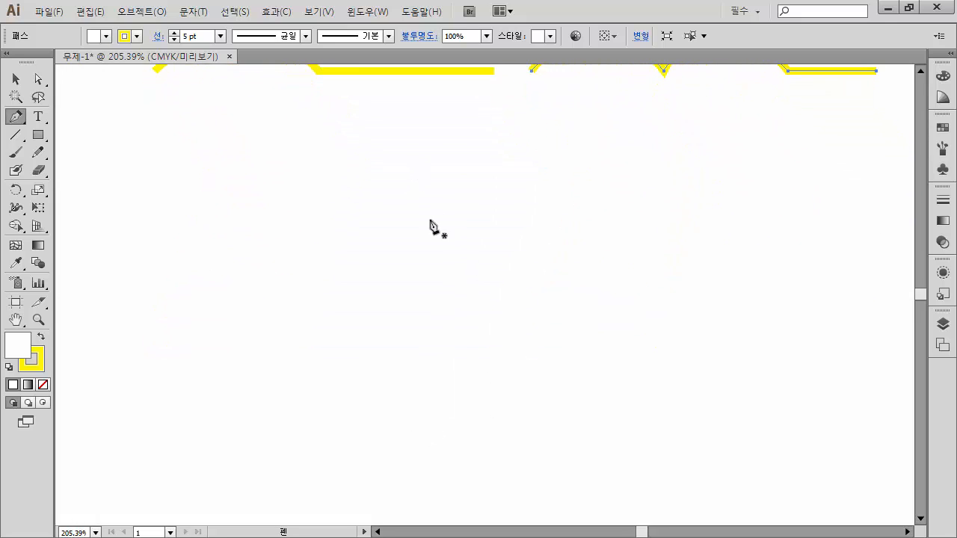
pyautogui.click(154, 167)
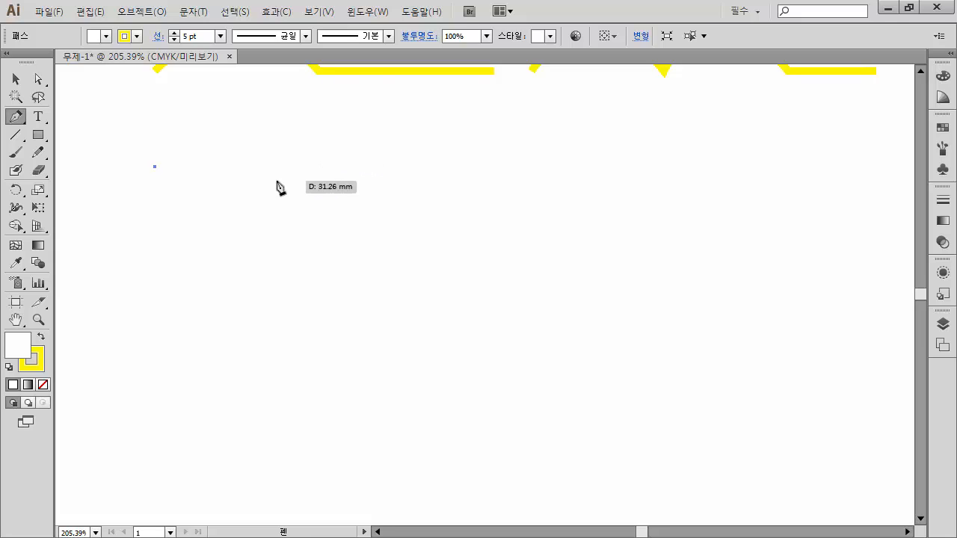
pyautogui.click(307, 167)
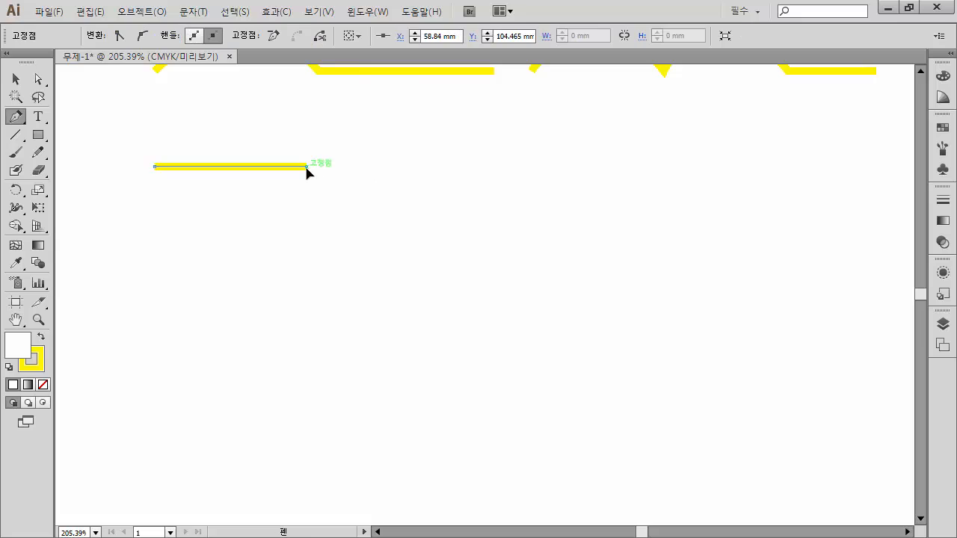
pyautogui.click(306, 292)
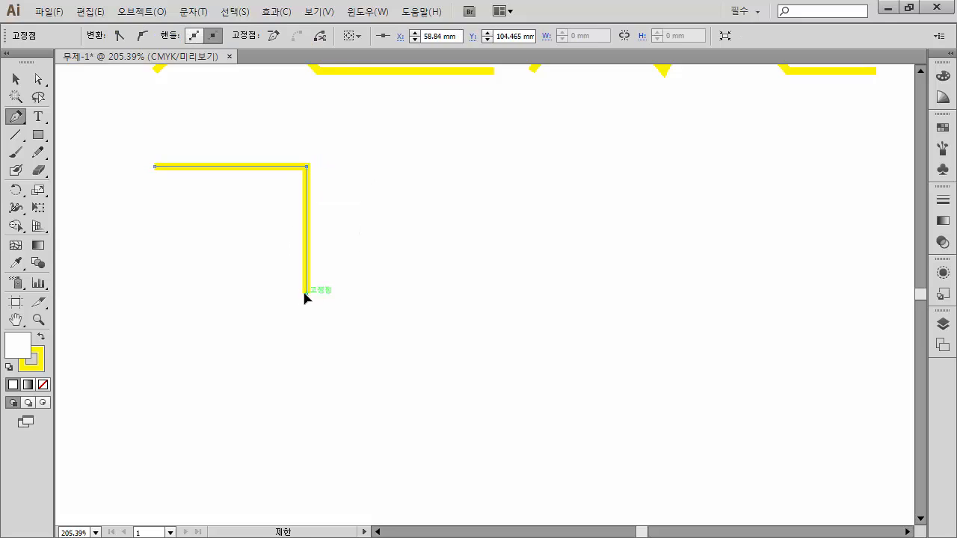
pyautogui.click(156, 293)
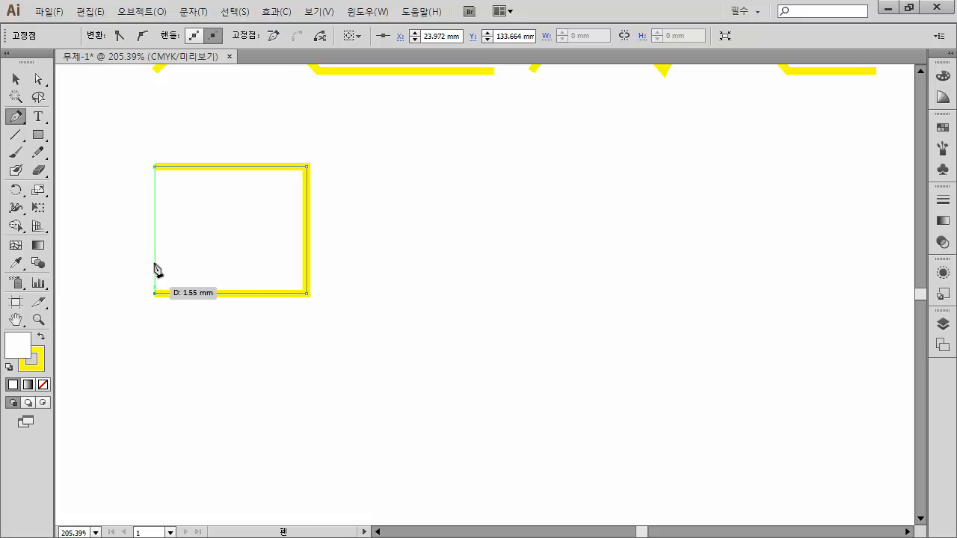
pyautogui.click(155, 167)
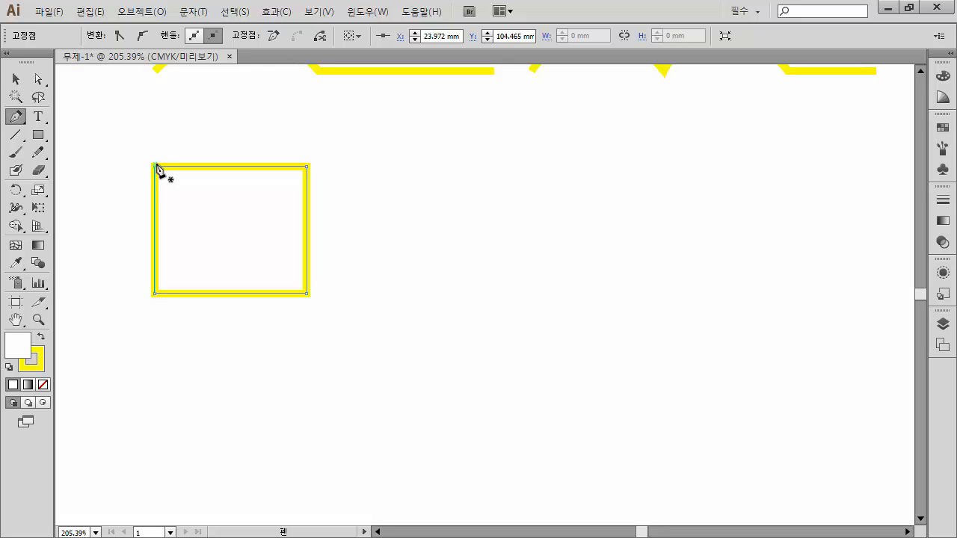
# Step: Draw an open three-sided square about 29 mm wide to the right of the rectangle, leaving its left side open, and end the path
pyautogui.click(368, 166)
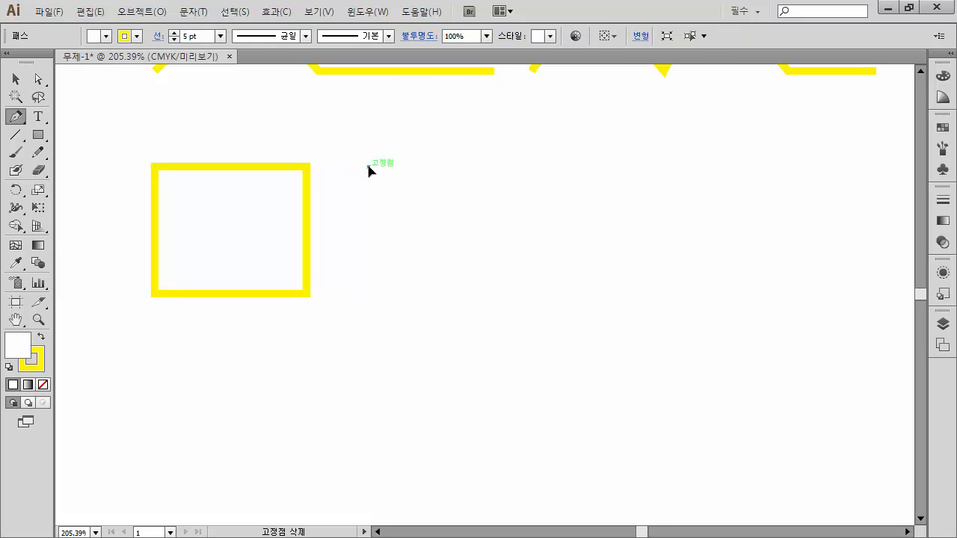
pyautogui.click(494, 167)
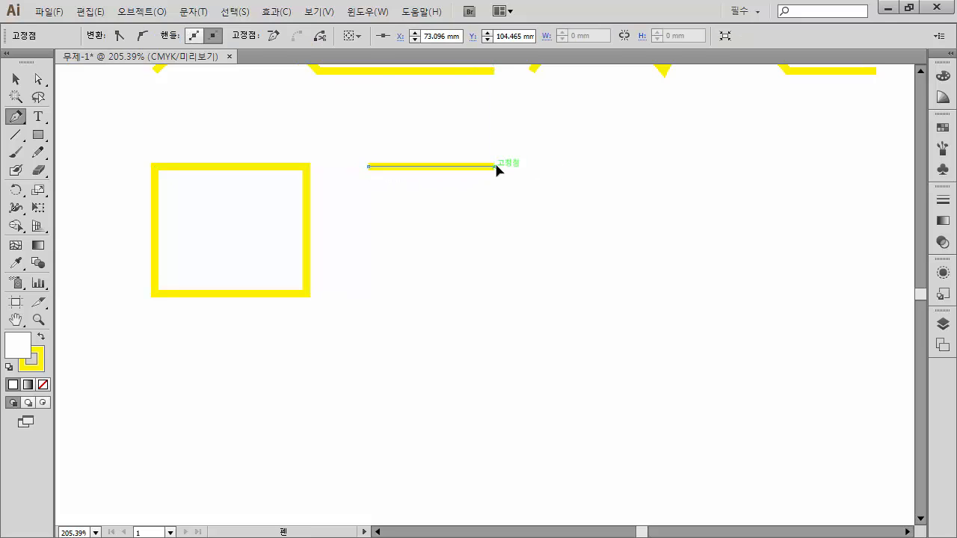
pyautogui.click(494, 291)
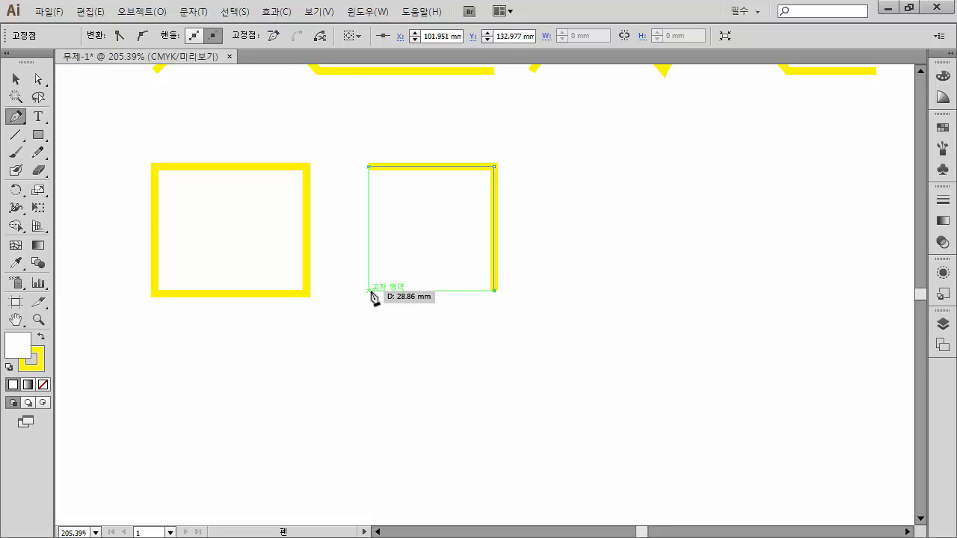
pyautogui.click(369, 291)
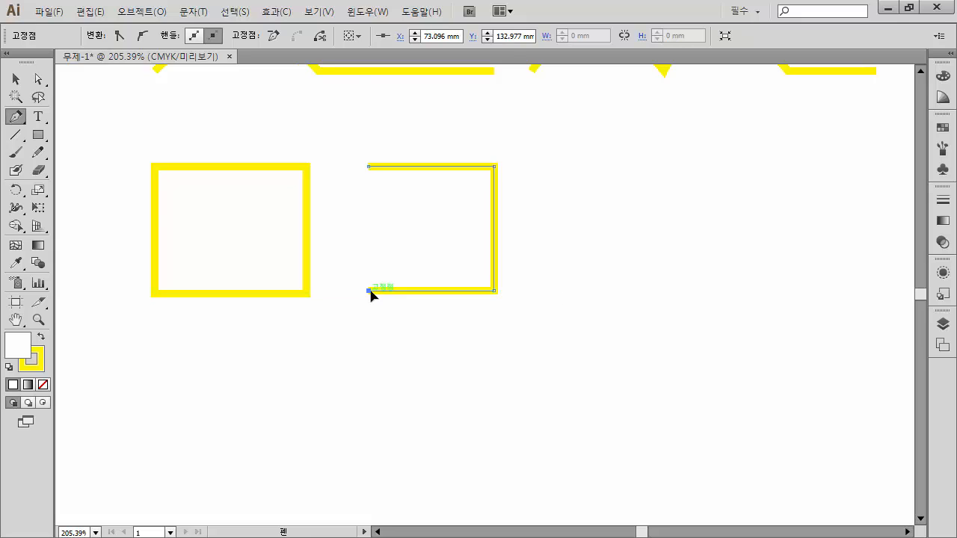
pyautogui.press('ctrl')
pyautogui.keyDown('ctrl'); pyautogui.click(364, 358); pyautogui.keyUp('ctrl')
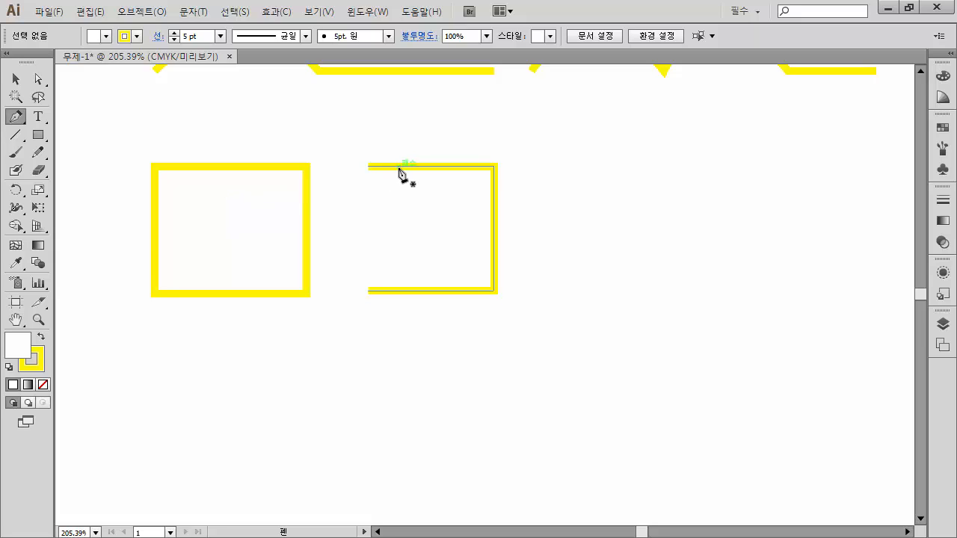
# Step: Select the closed rectangle and set its fill color to yellow
pyautogui.keyDown('ctrl'); pyautogui.click(226, 243); pyautogui.keyUp('ctrl')
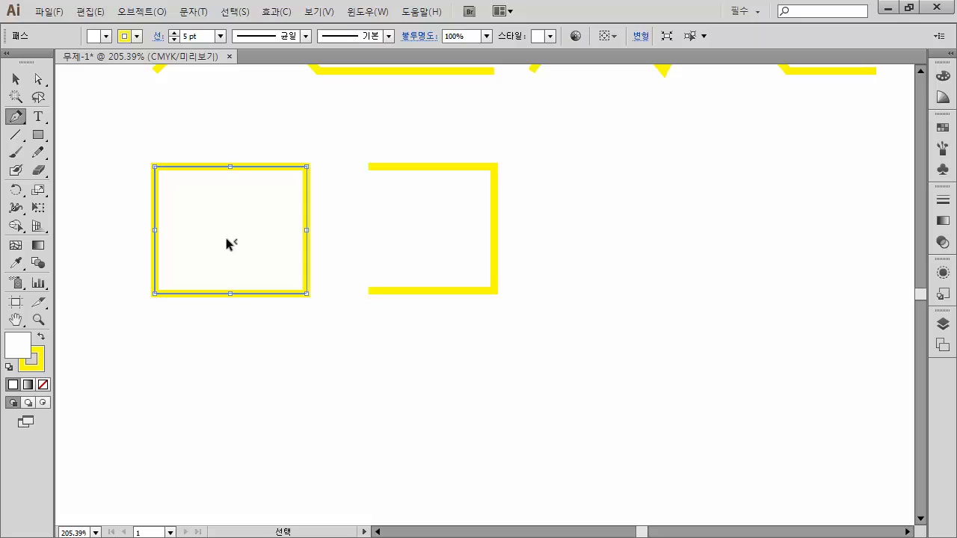
pyautogui.click(106, 36)
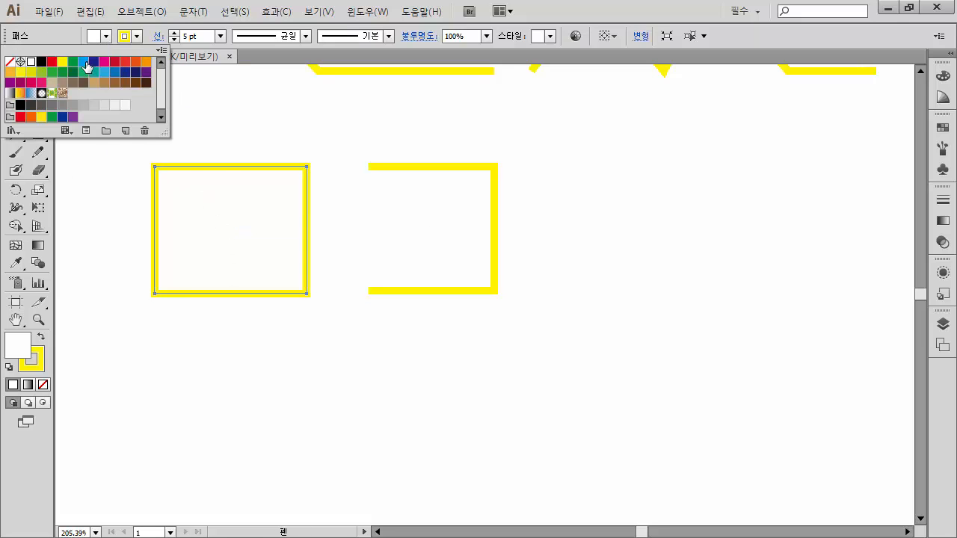
pyautogui.click(83, 61)
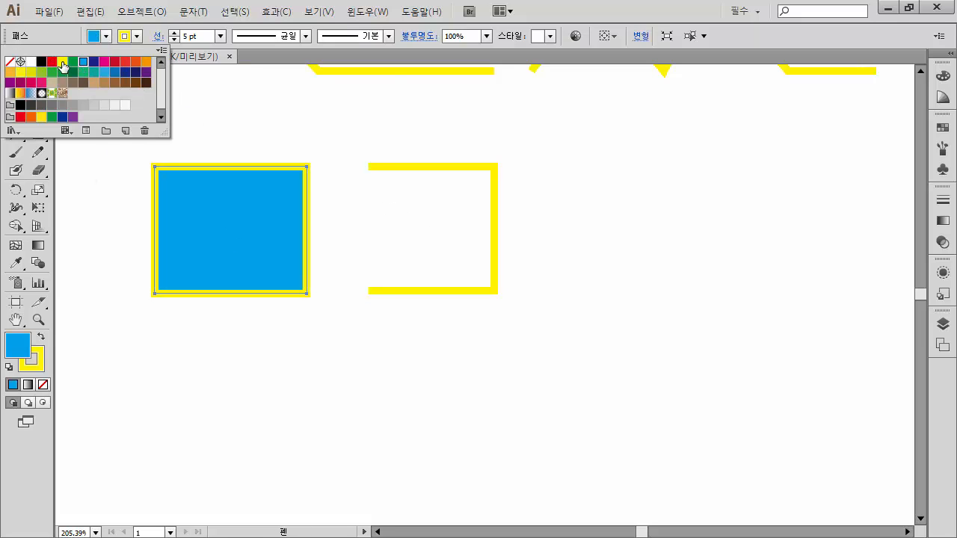
pyautogui.click(63, 62)
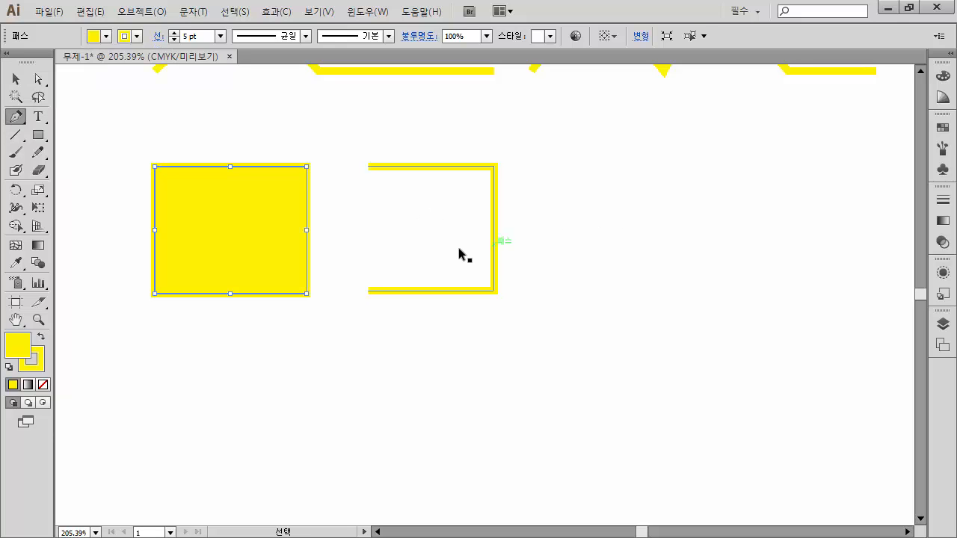
# Step: Fill the open three-sided square with yellow and deselect it
pyautogui.keyDown('ctrl'); pyautogui.click(457, 243); pyautogui.keyUp('ctrl')
pyautogui.click(106, 36)
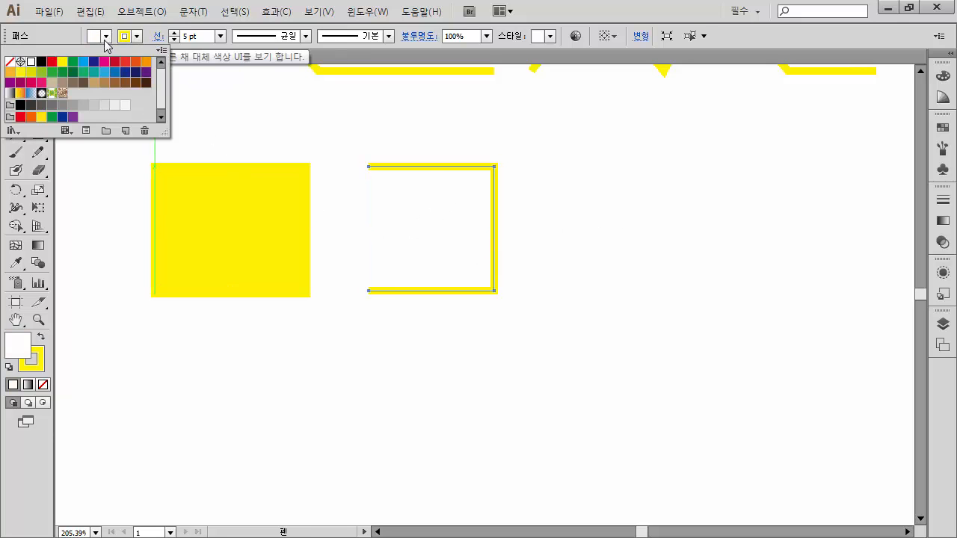
pyautogui.click(62, 61)
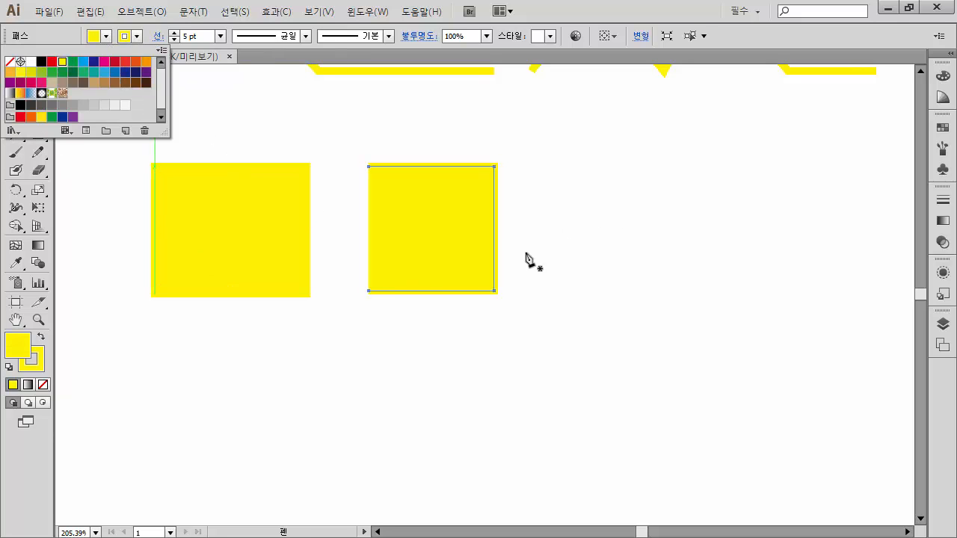
pyautogui.keyDown('ctrl'); pyautogui.click(618, 306); pyautogui.keyUp('ctrl')
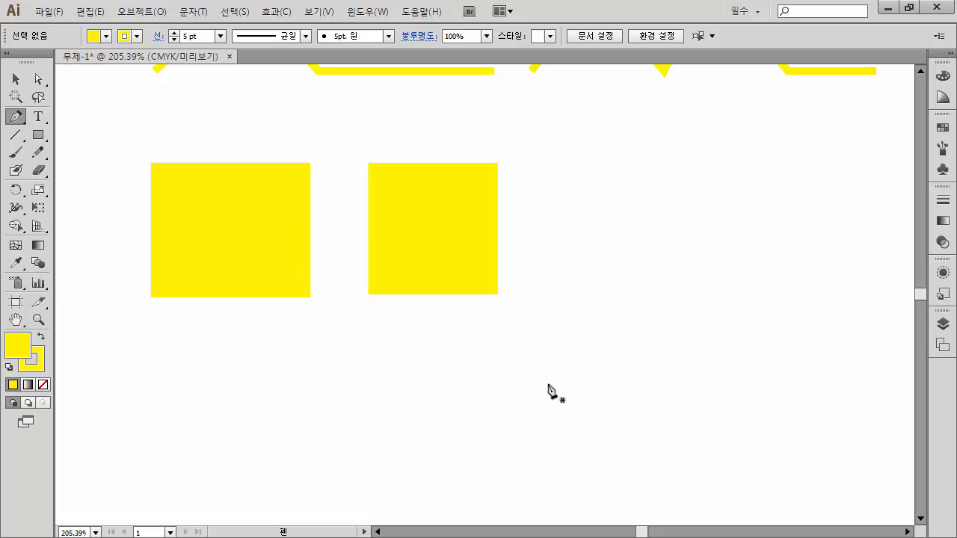
# Step: Select each filled shape in turn to compare the closed and open path outlines, and clear the selection
pyautogui.press('ctrl')
pyautogui.keyDown('ctrl'); pyautogui.click(252, 218); pyautogui.keyUp('ctrl')
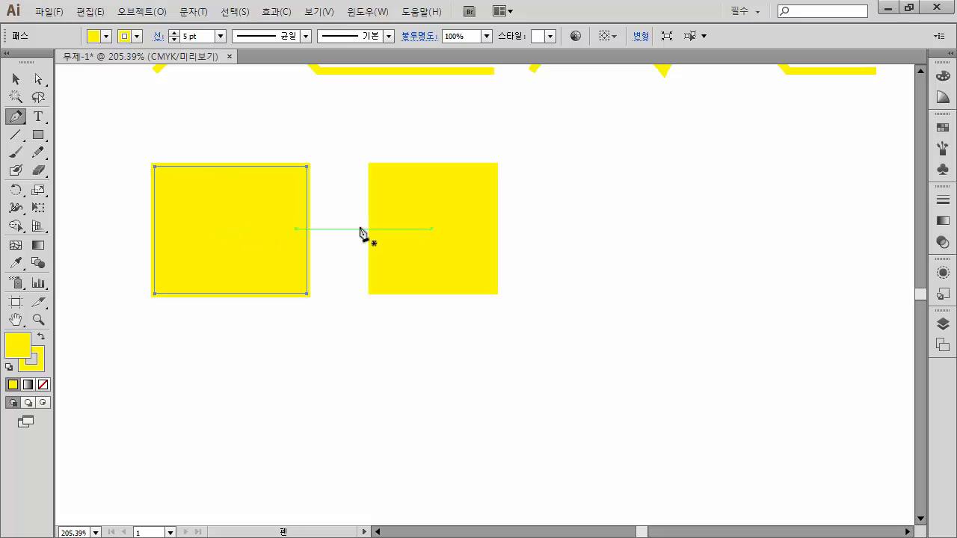
pyautogui.keyDown('ctrl'); pyautogui.click(430, 228); pyautogui.keyUp('ctrl')
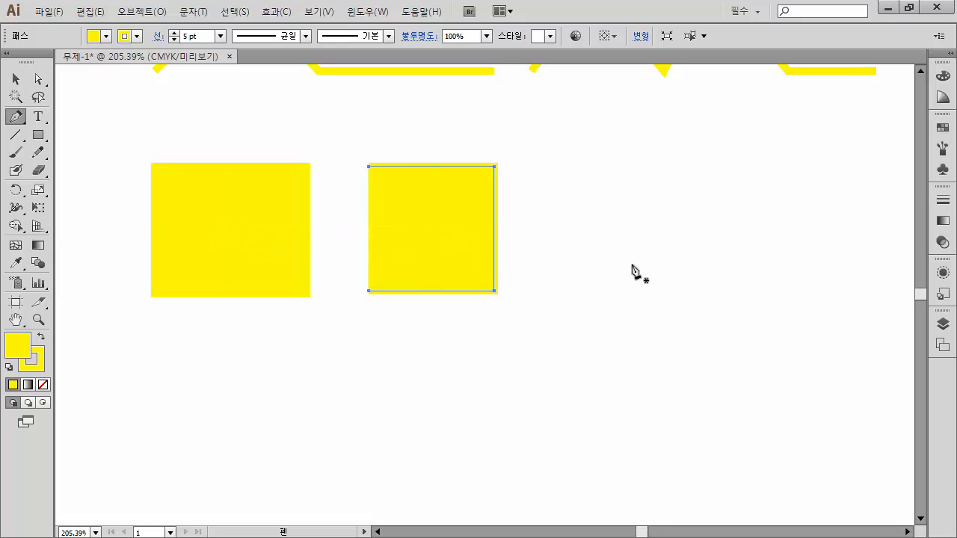
pyautogui.keyDown('ctrl'); pyautogui.click(564, 273); pyautogui.keyUp('ctrl')
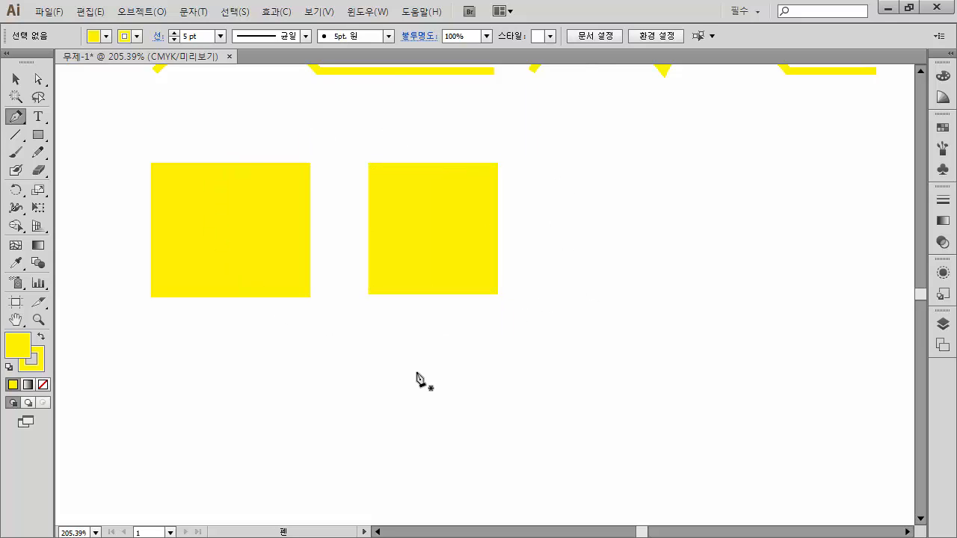
# Step: Switch the document to Outline view and inspect the bare paths of all the drawn shapes
pyautogui.click(318, 12)
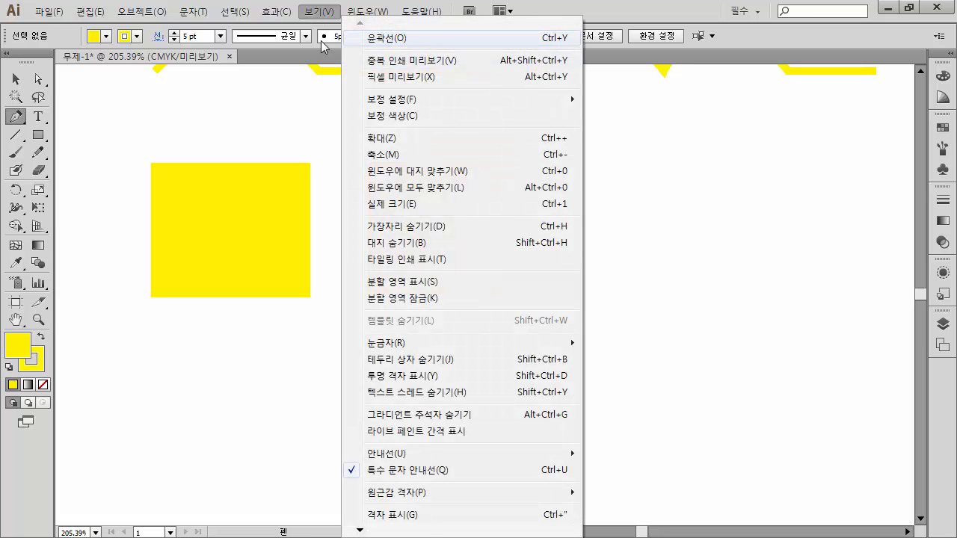
pyautogui.click(618, 13)
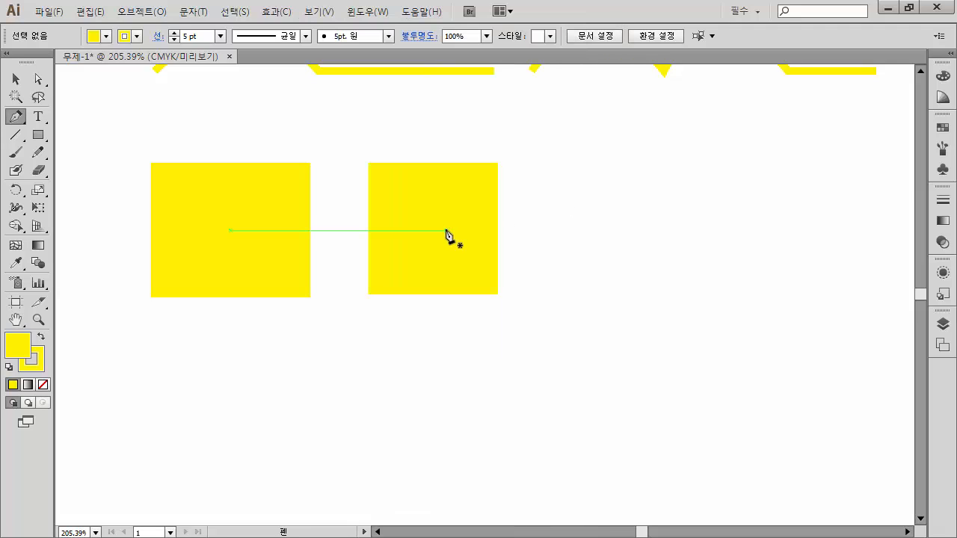
pyautogui.hotkey('ctrl', 'y')
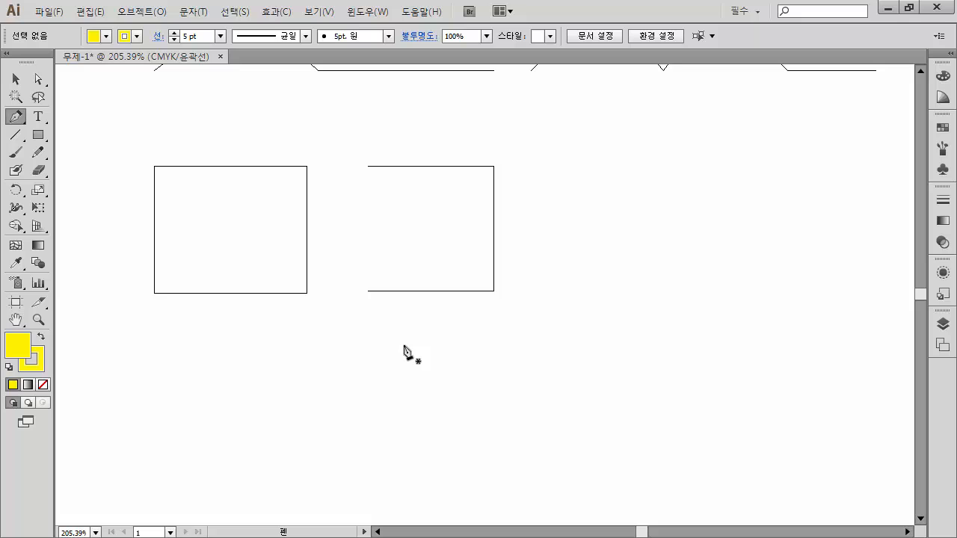
pyautogui.press('space')
pyautogui.moveTo(578, 137); pyautogui.dragTo(571, 316)
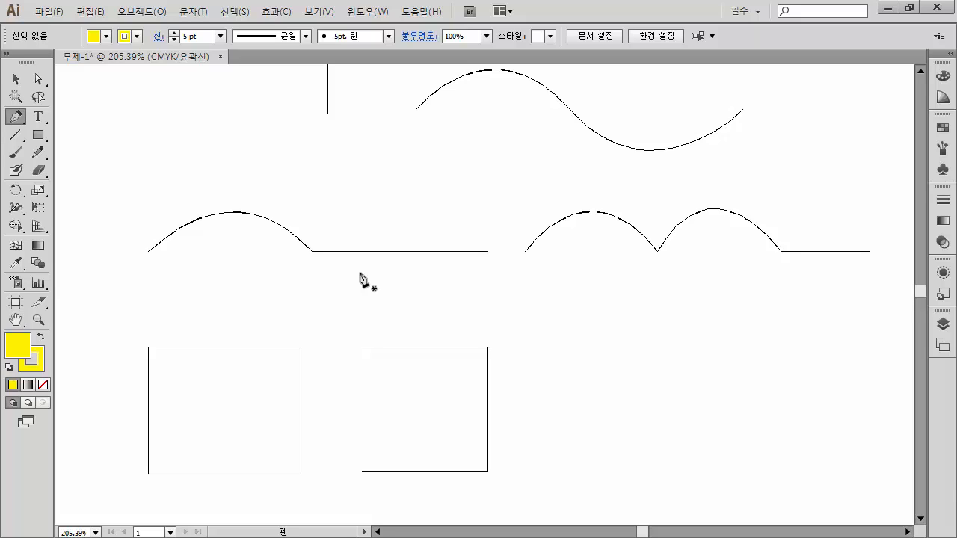
pyautogui.press('space')
pyautogui.moveTo(383, 176); pyautogui.dragTo(374, 353)
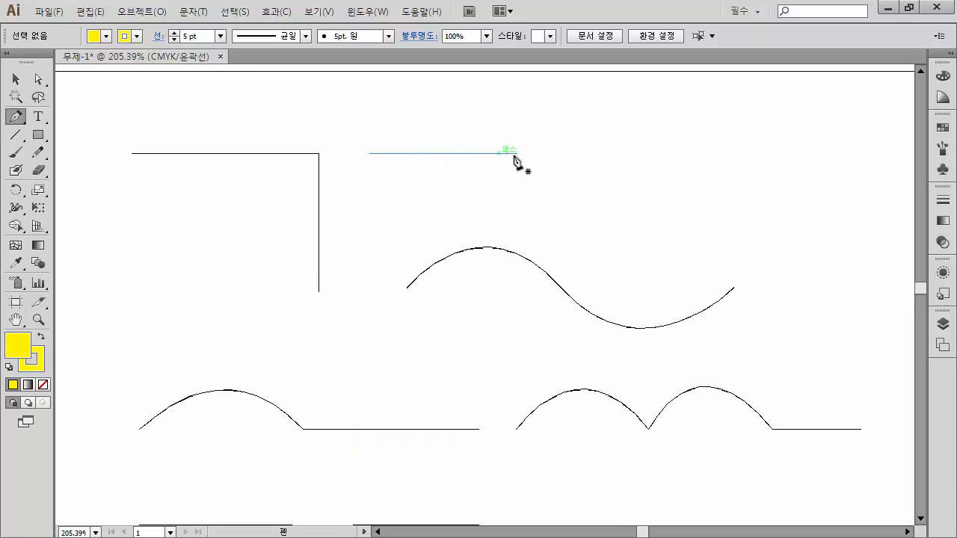